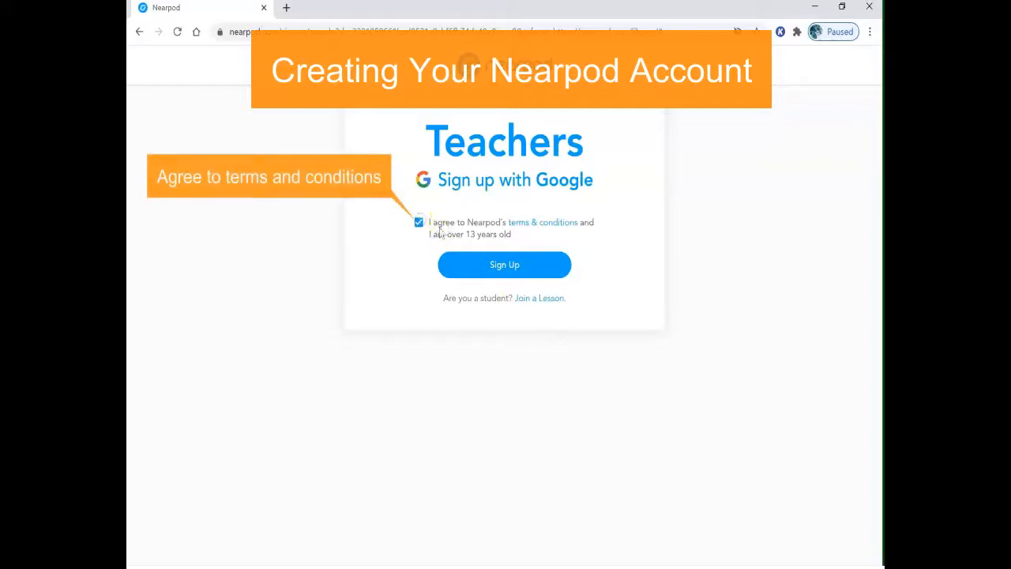
Step: Sign up for the teacher account and submit Teacher as the primary role
click(505, 266)
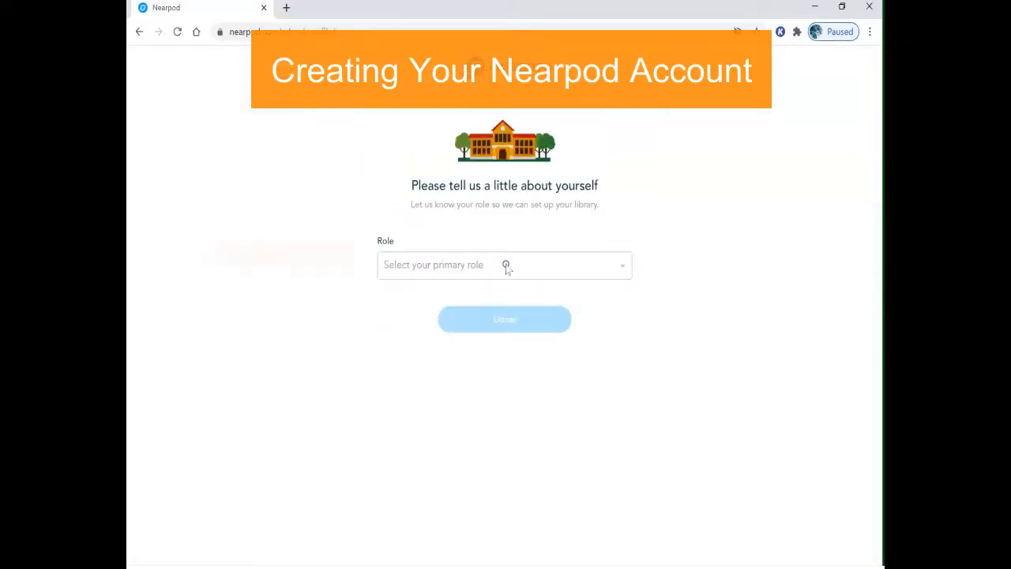
click(506, 266)
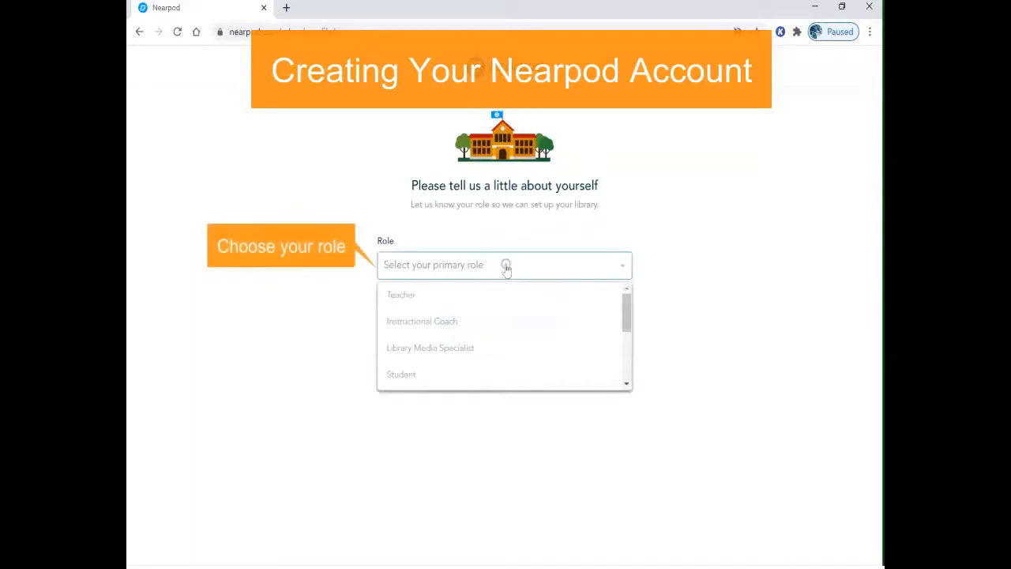
click(472, 297)
click(487, 320)
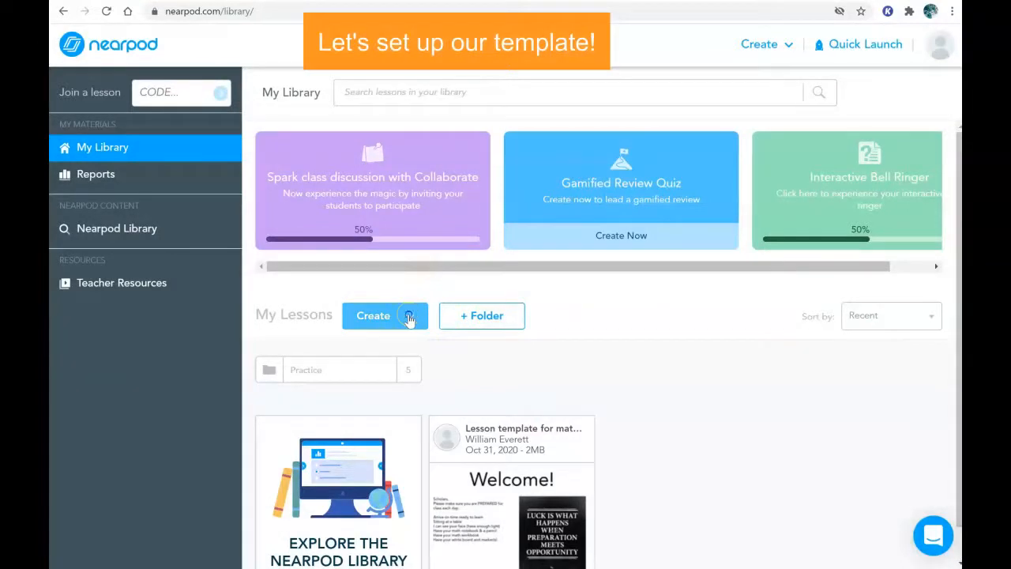
Step: Create a new lesson and add a content slide of type Slide to it
click(408, 316)
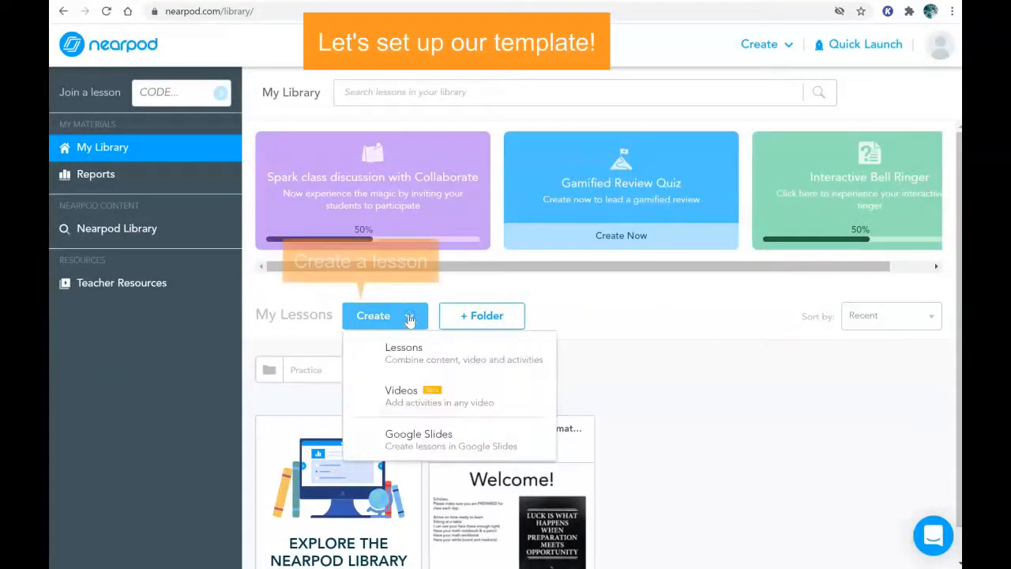
click(400, 361)
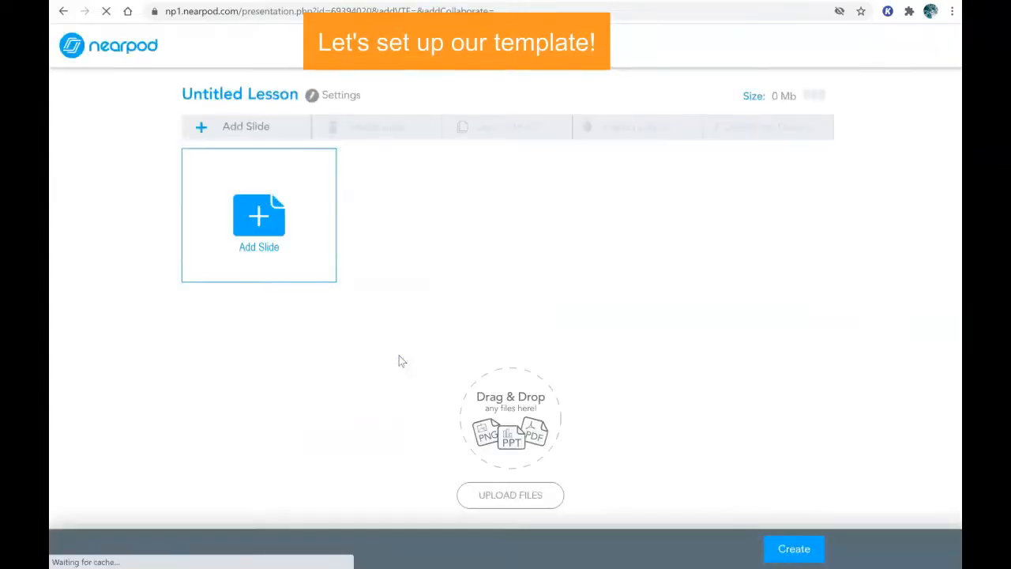
click(315, 241)
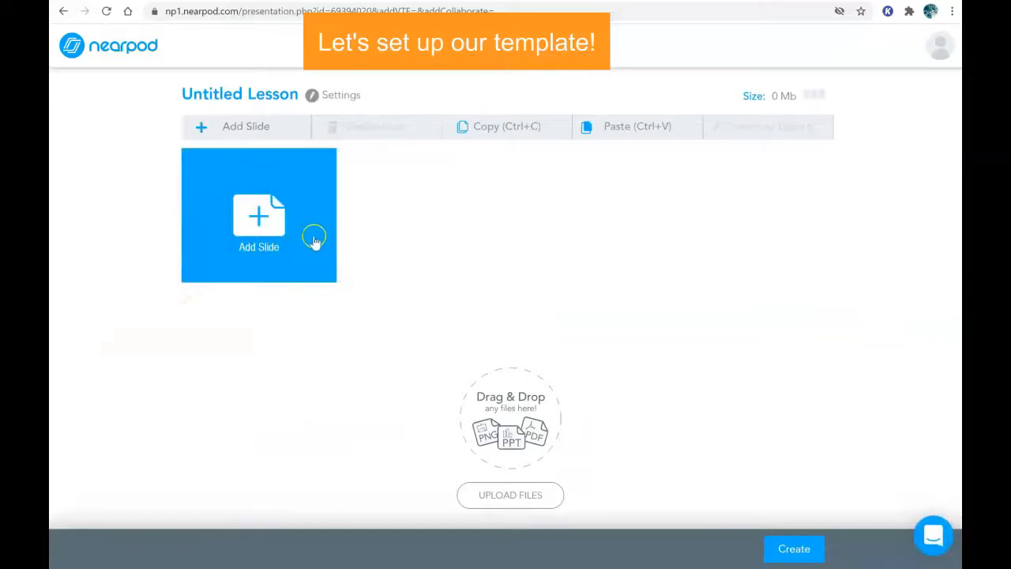
click(258, 214)
click(353, 172)
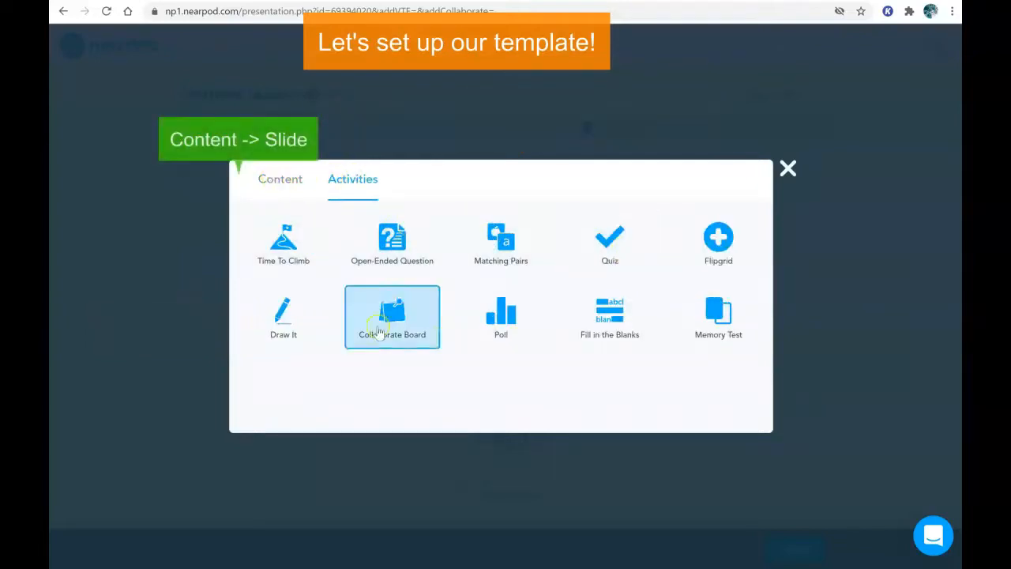
click(292, 196)
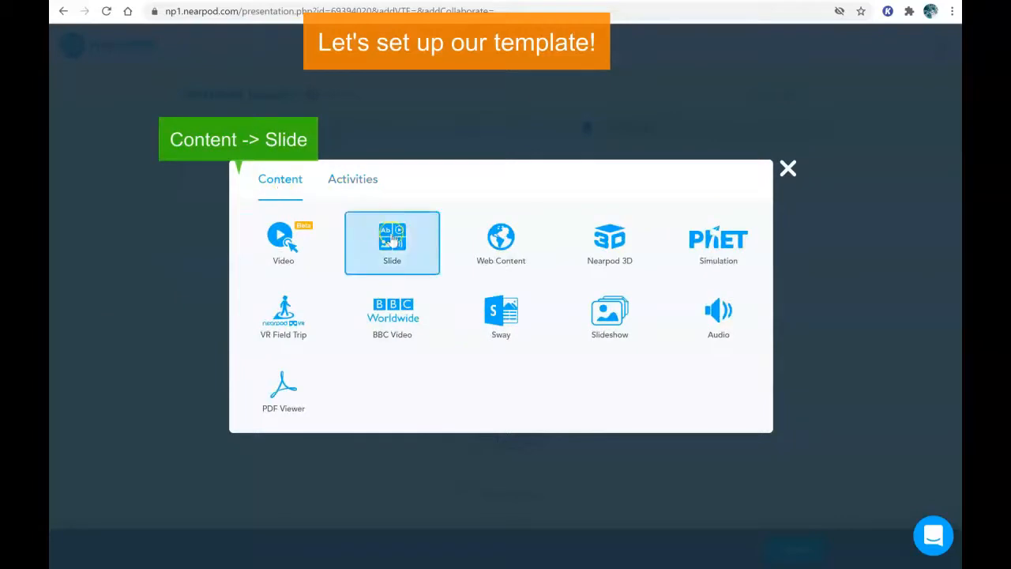
click(393, 240)
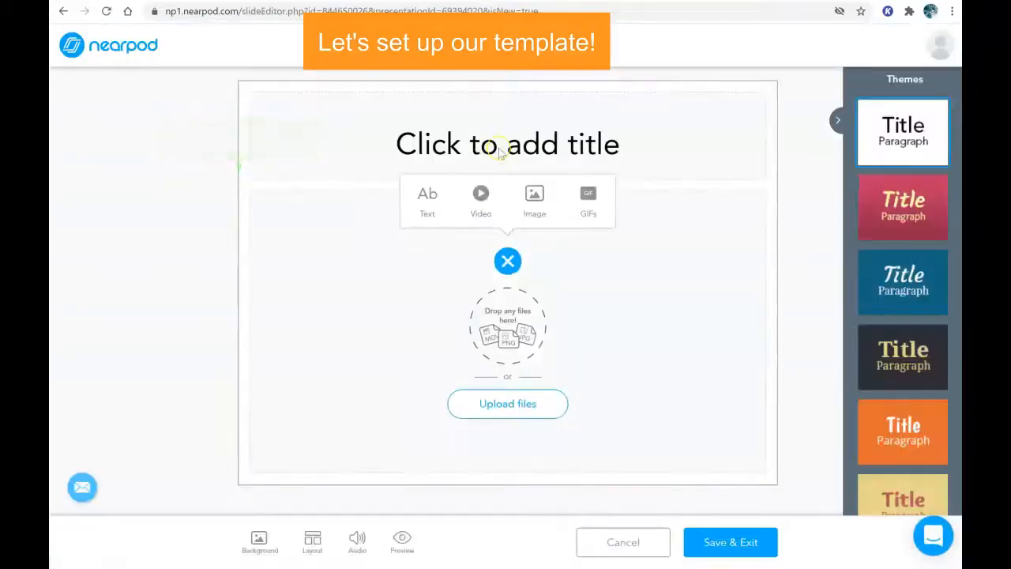
Step: Apply the layout with a title and two elements to the slide and title it "Welcome!"
click(312, 544)
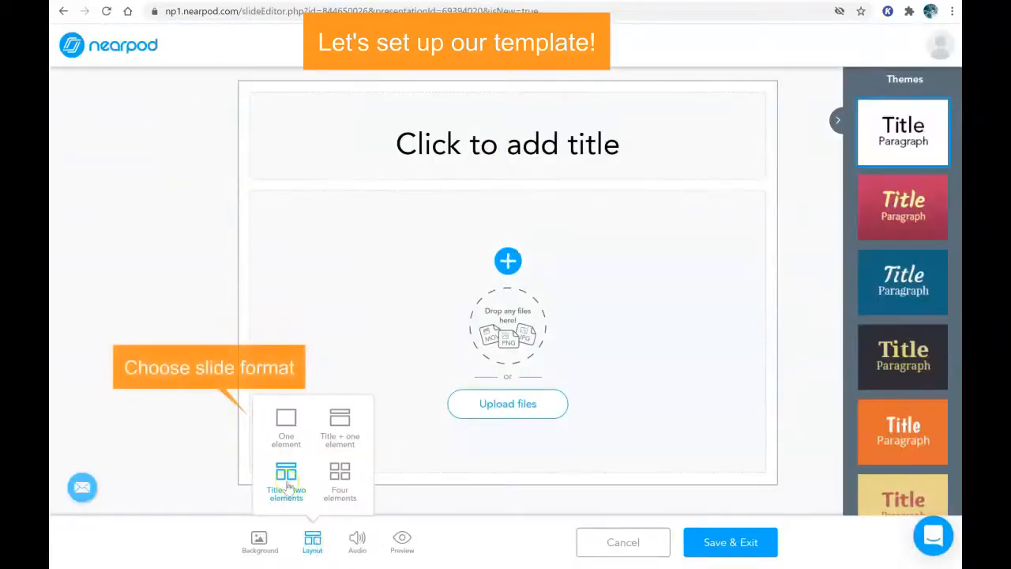
click(286, 474)
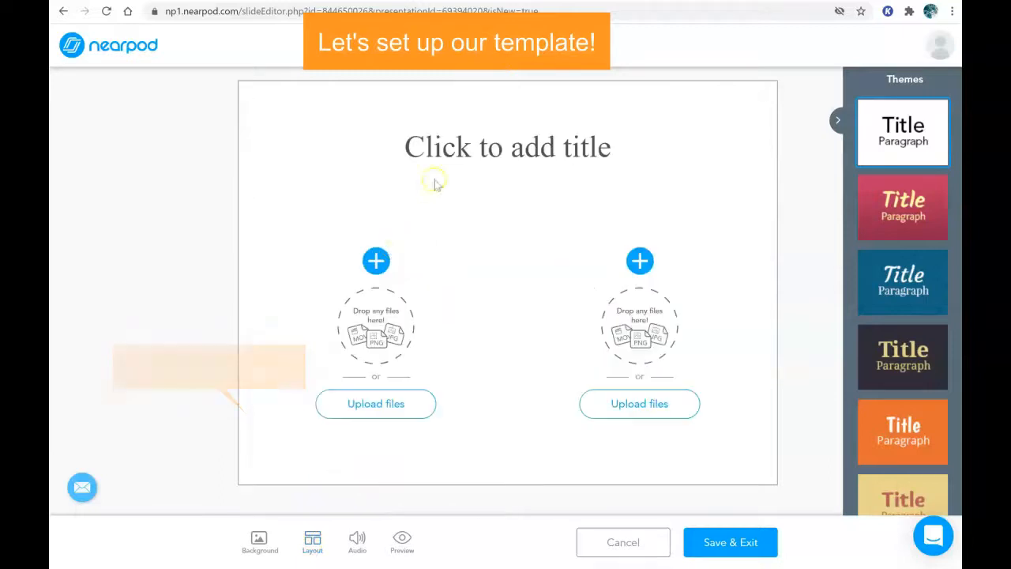
click(471, 146)
text(Welcome)
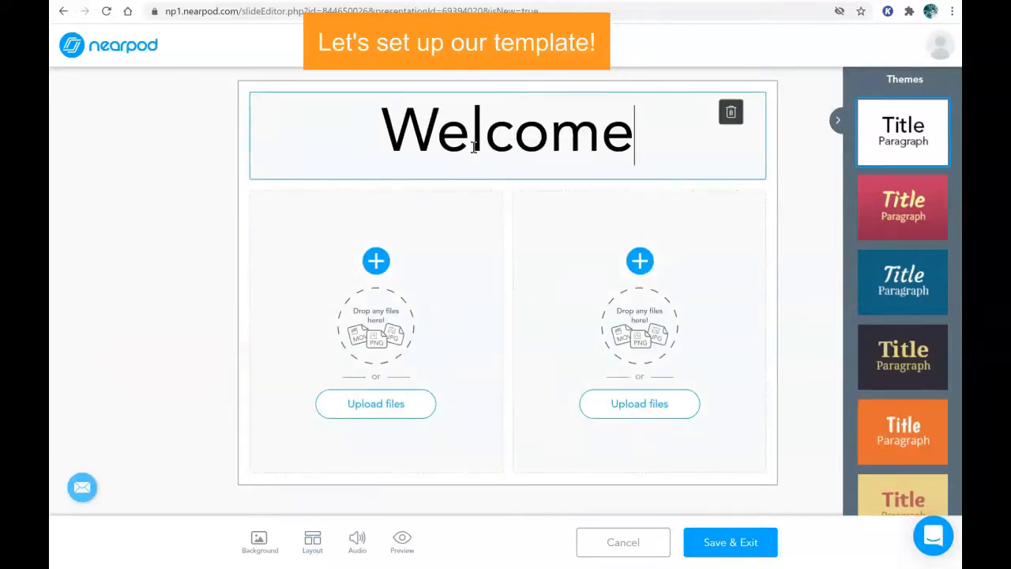
text(!)
click(366, 407)
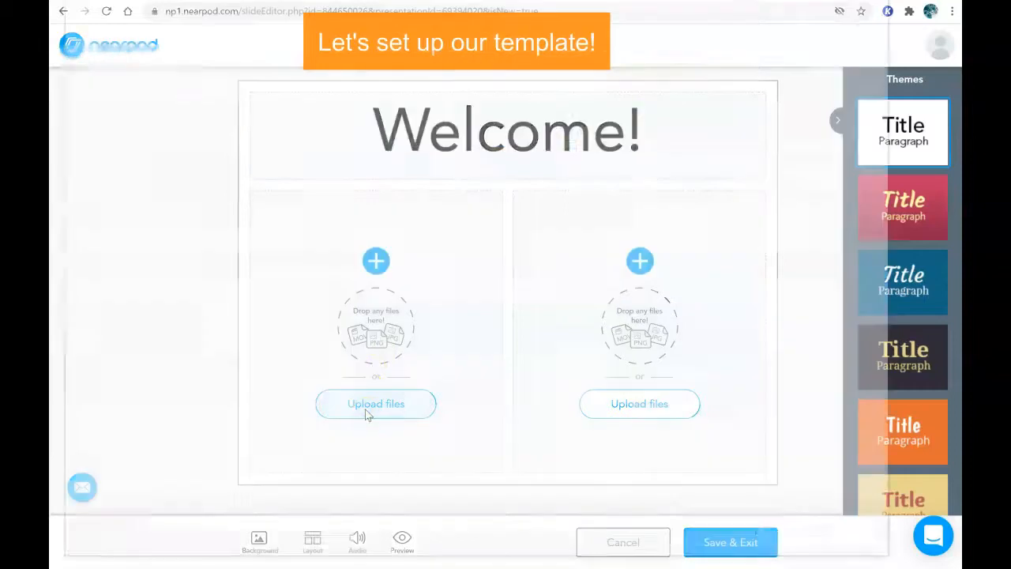
click(858, 548)
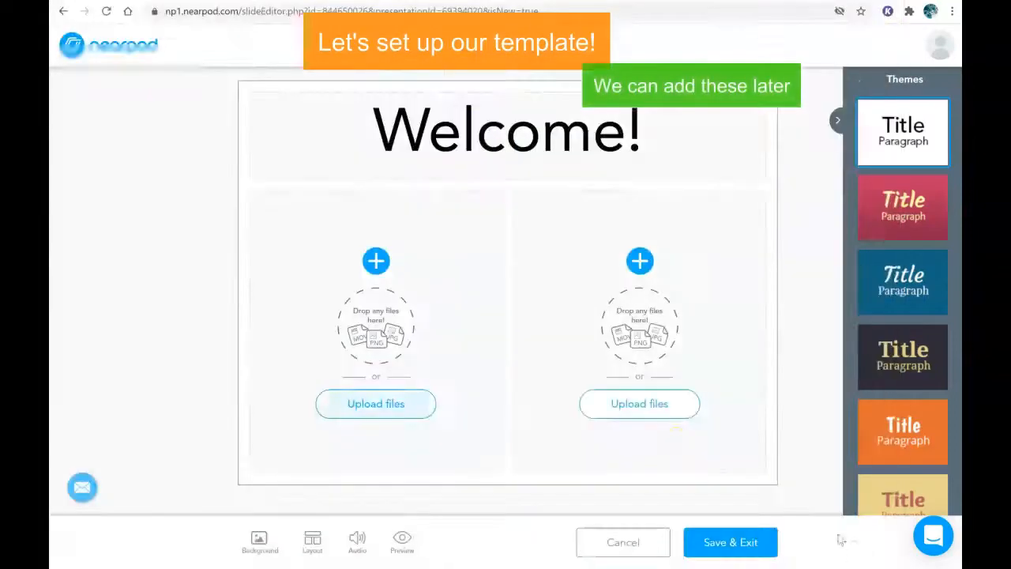
Step: Try the red and blue themes on the Welcome slide and return to the plain white theme
click(888, 224)
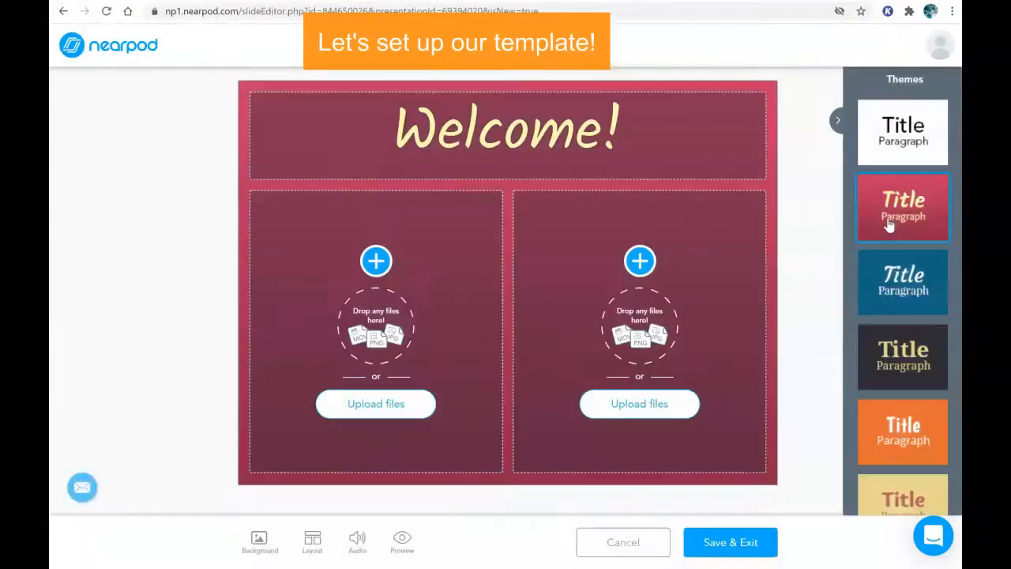
click(904, 280)
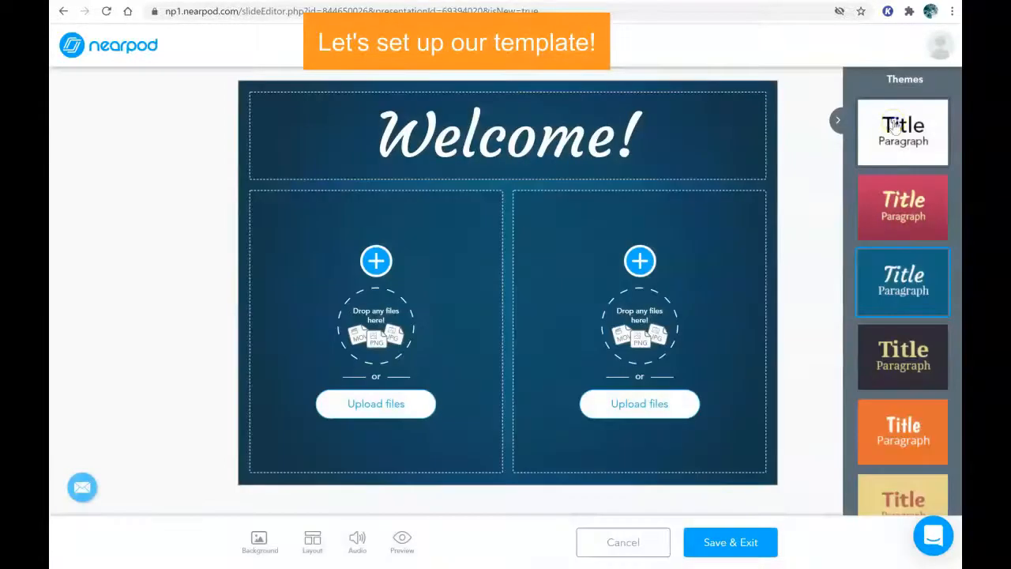
click(893, 127)
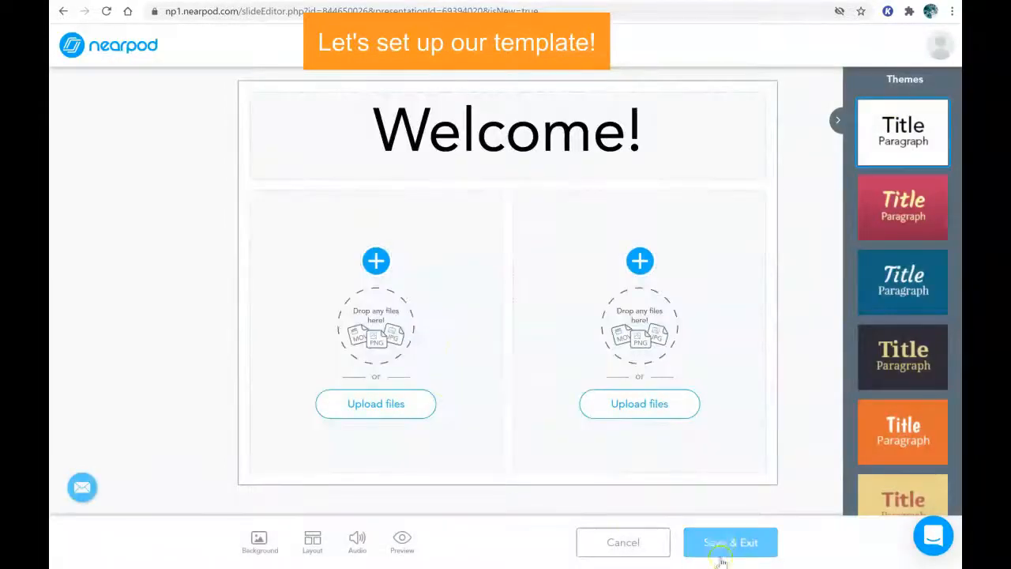
Step: Save the Welcome slide and add a Quiz activity to the lesson
click(721, 540)
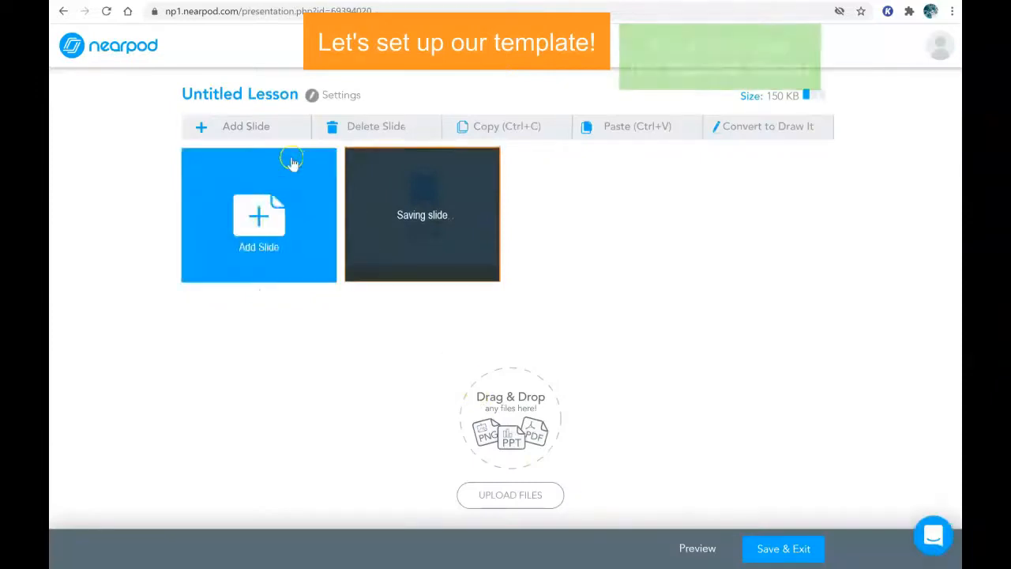
click(263, 128)
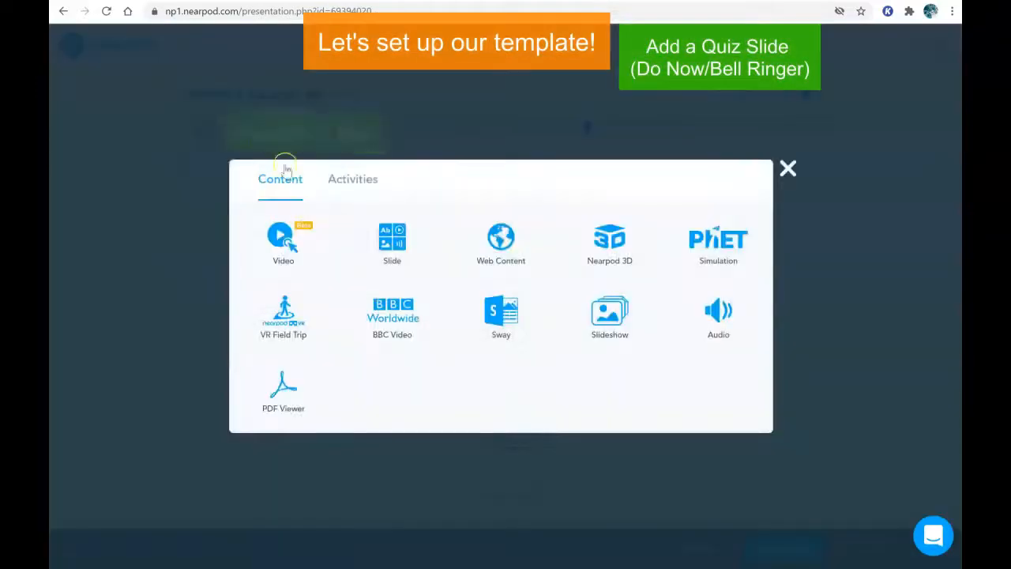
click(348, 182)
click(608, 249)
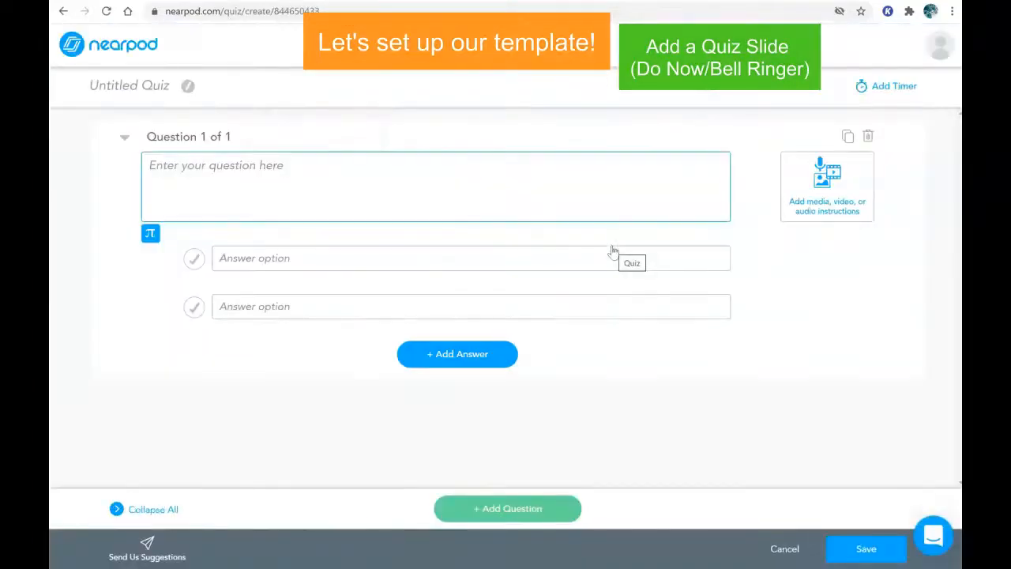
click(853, 552)
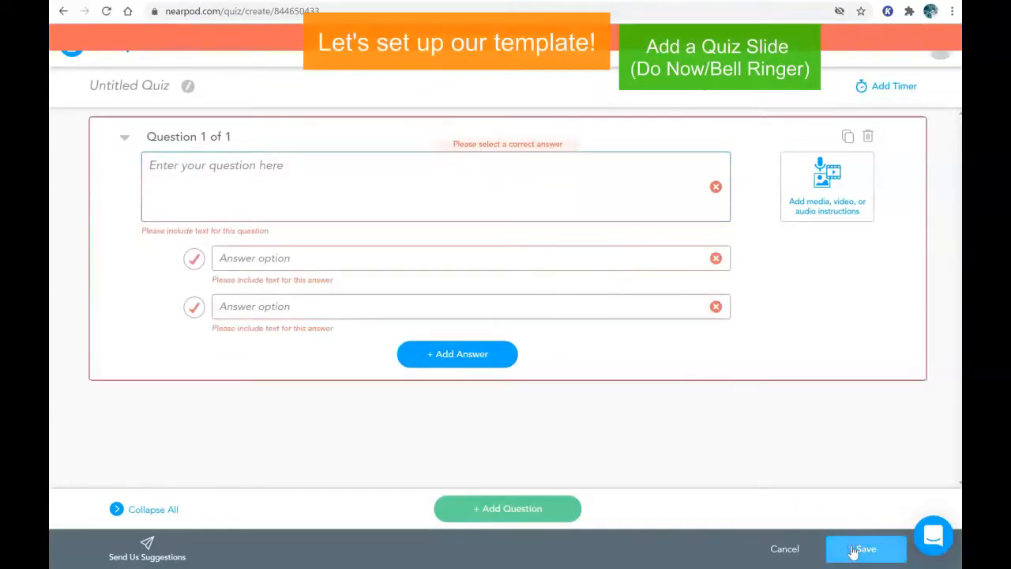
Step: Enter the quiz question "Put Quiz here" with answers 100 and 200, mark 200 as correct, and save the quiz
click(333, 174)
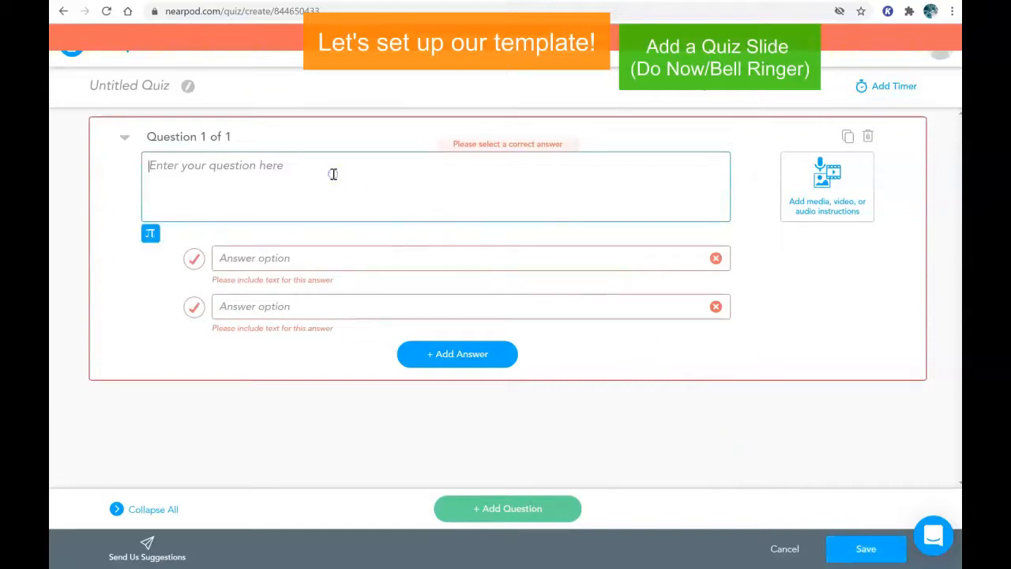
text(Put Quiz here)
click(228, 260)
text(100)
click(237, 306)
text(2)
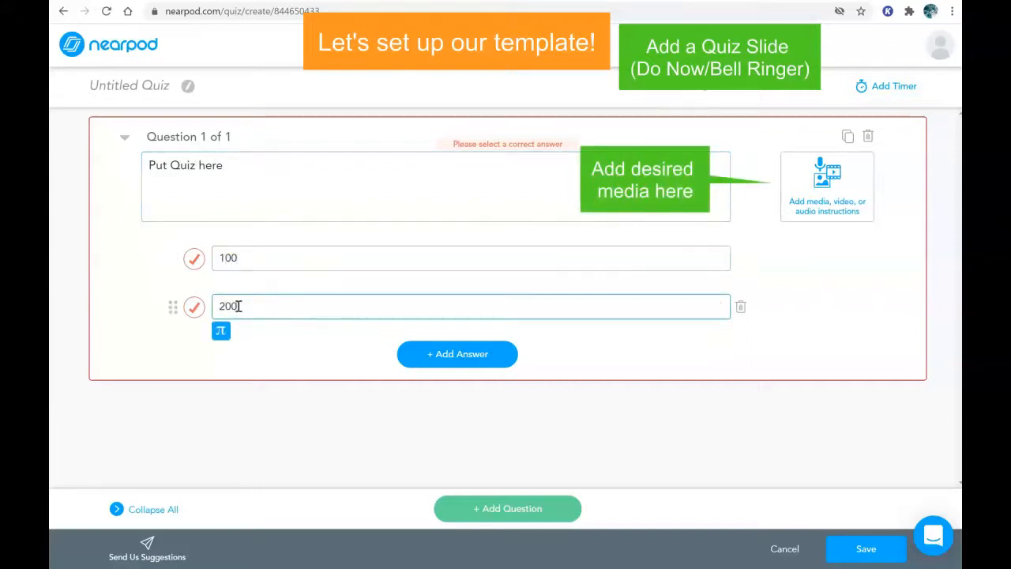
text(00)
click(193, 308)
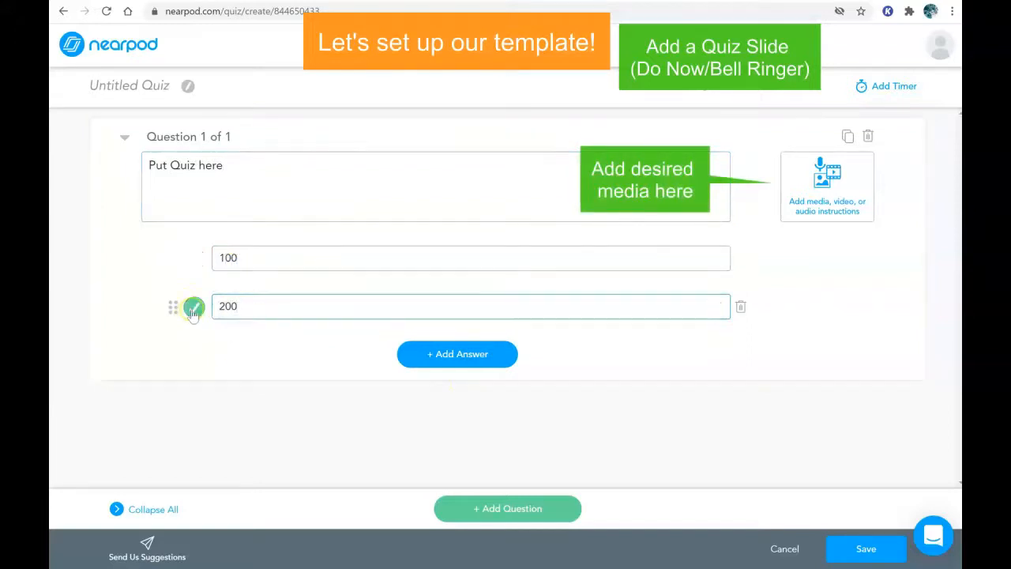
click(855, 548)
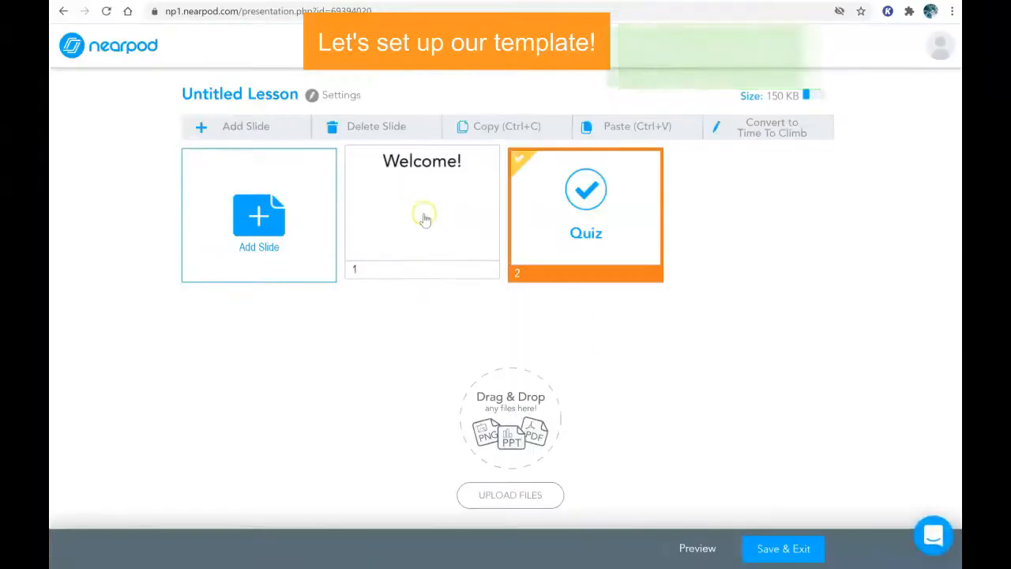
Step: Add a content slide titled "Agenda" with the body text "Put agenda here later" and save it
click(261, 128)
click(365, 222)
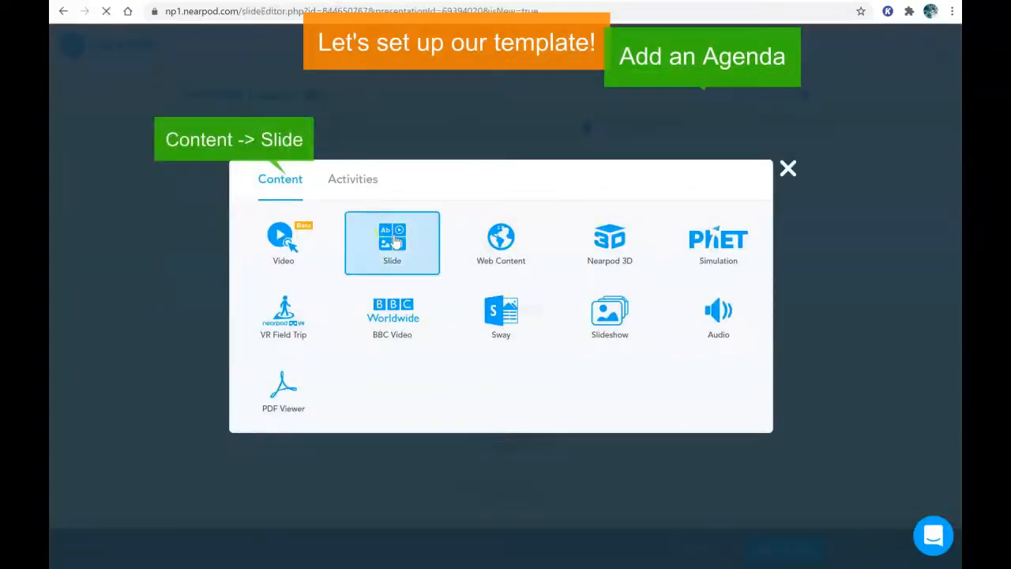
click(460, 140)
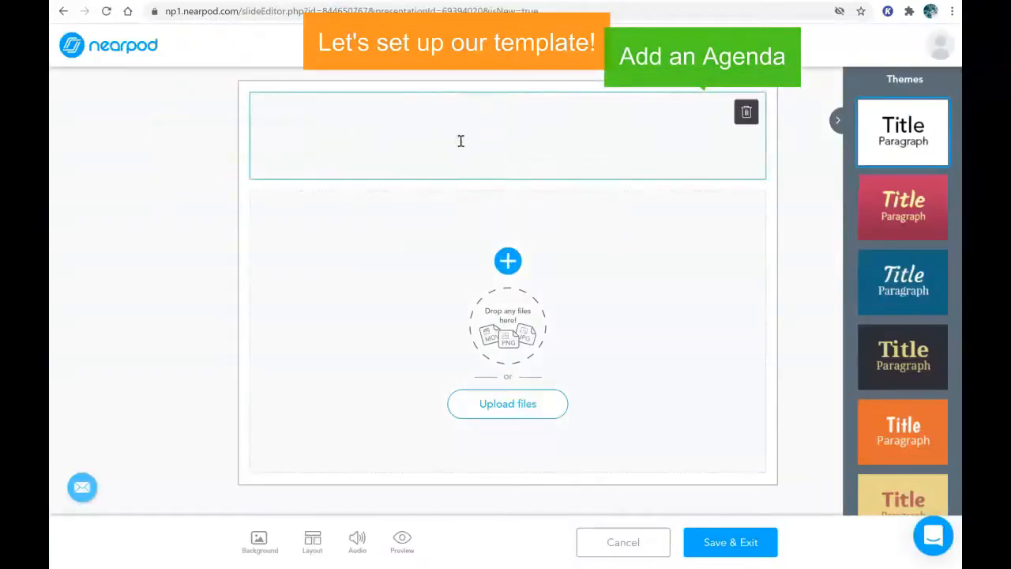
text(Agenda)
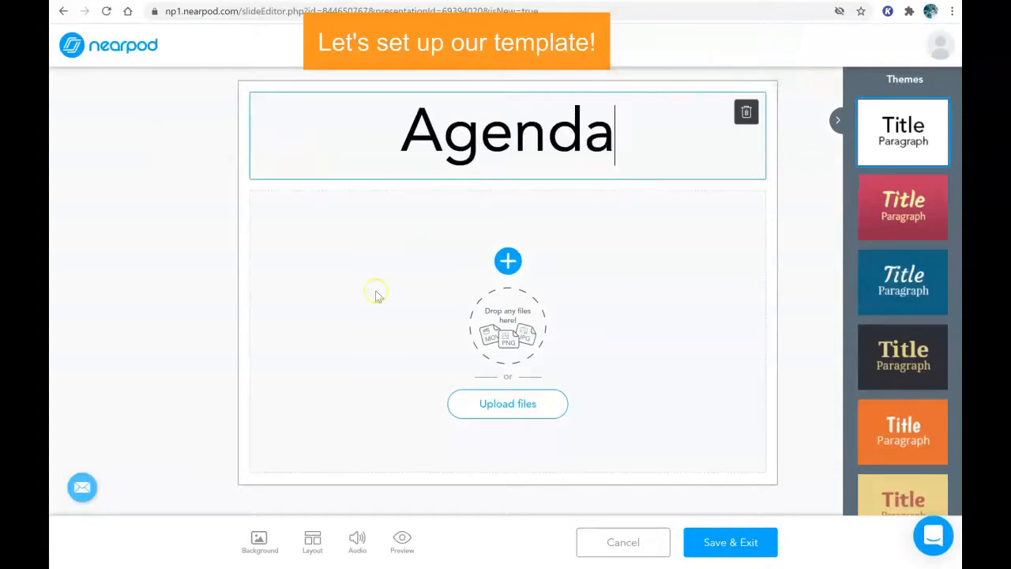
click(508, 264)
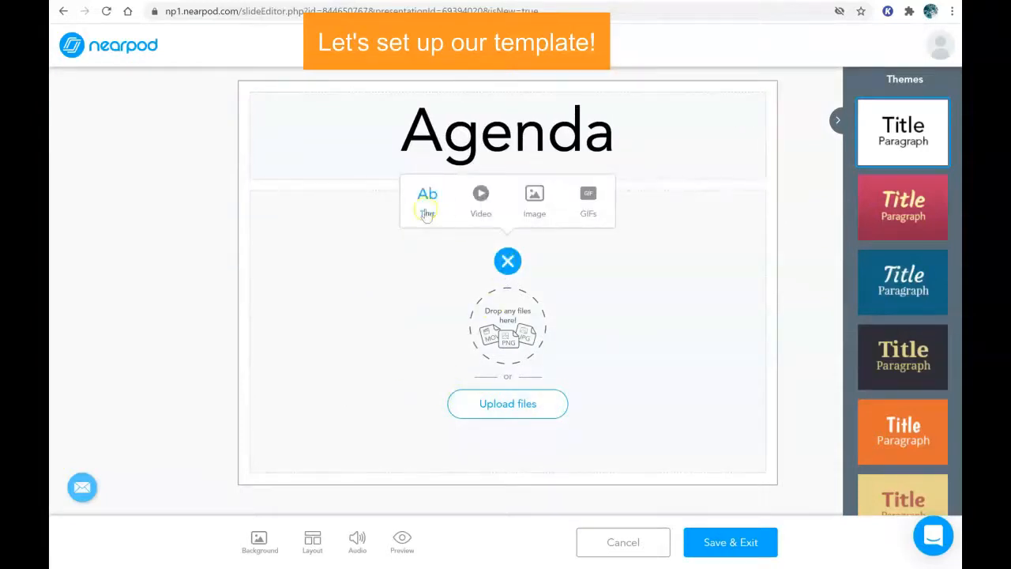
click(432, 195)
text(Put agenda here later)
click(715, 543)
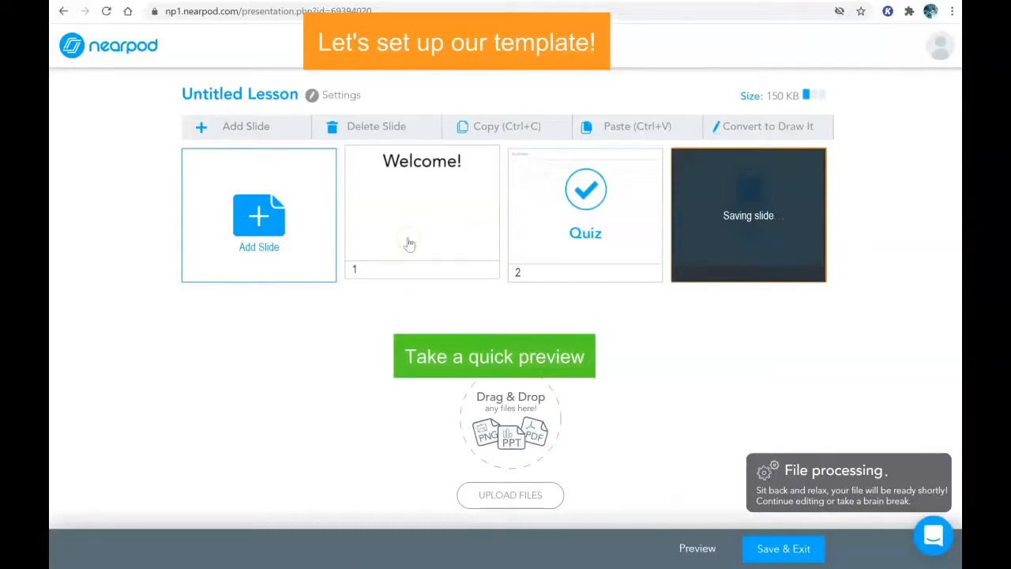
Step: Preview the lesson from the Welcome slide through the quiz to the Agenda slide
click(409, 244)
click(680, 547)
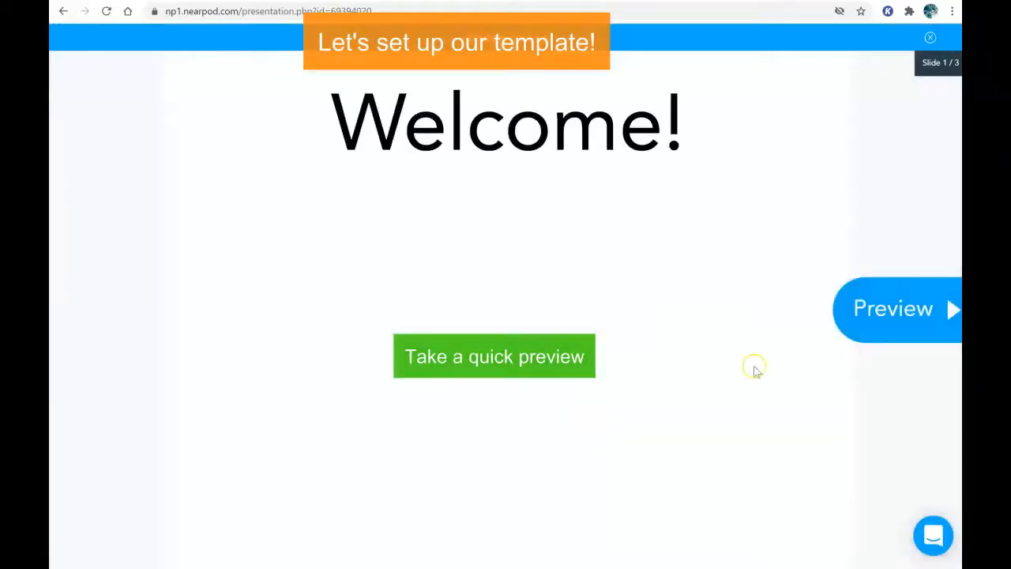
click(864, 320)
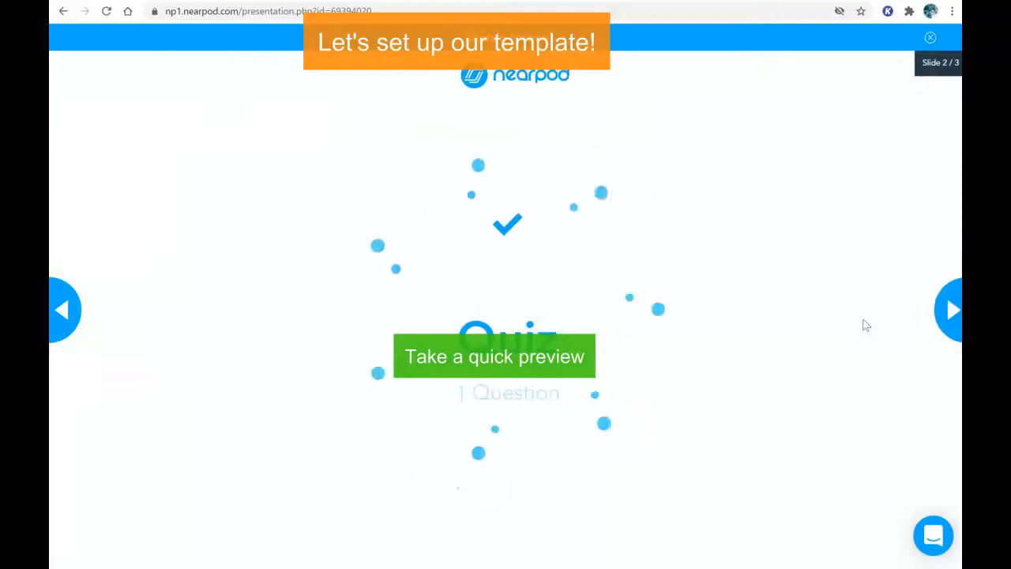
click(952, 312)
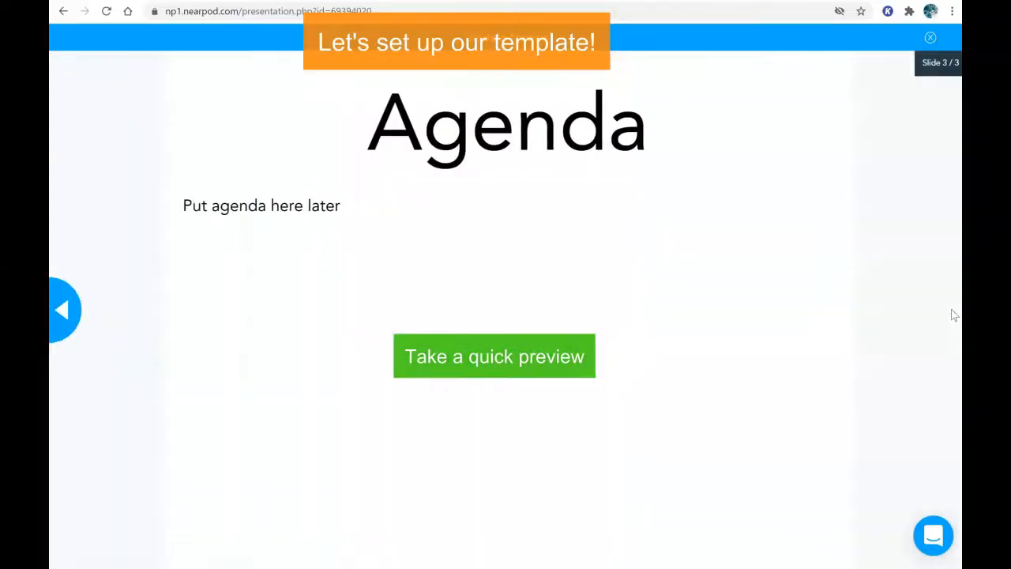
Step: Add an Open-Ended Question activity with the question text "put instructions here" and save it
click(863, 166)
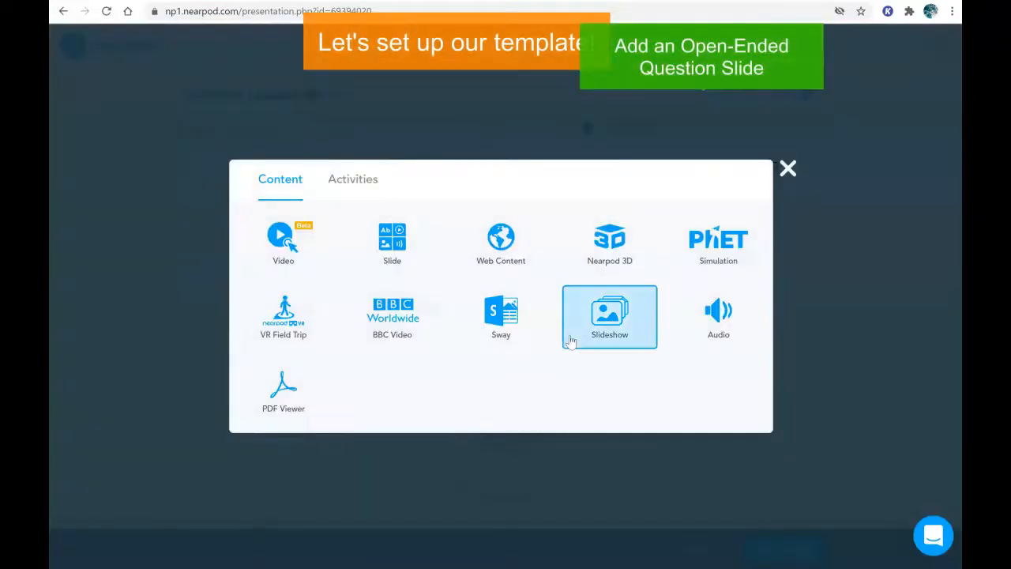
click(352, 179)
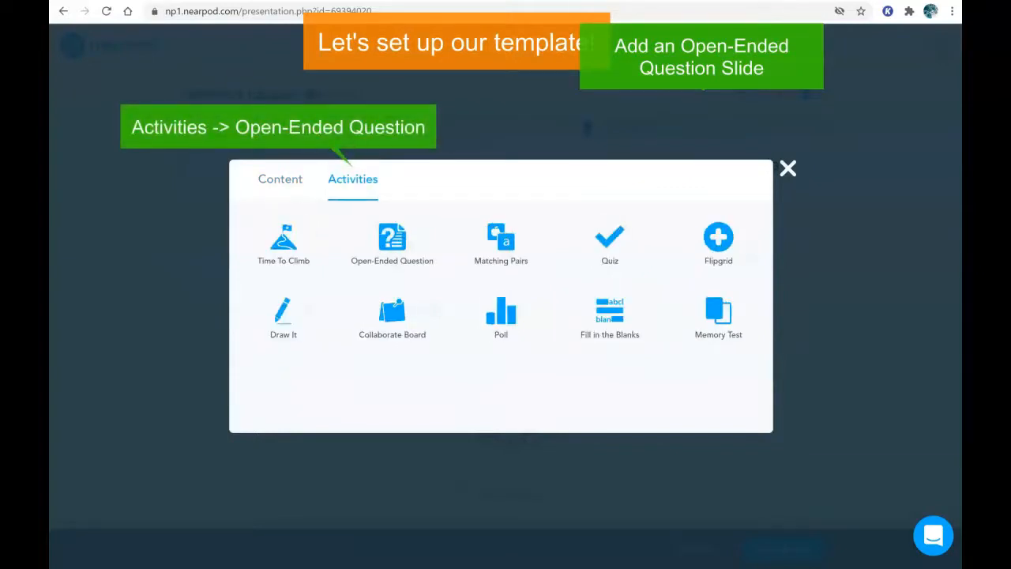
click(392, 241)
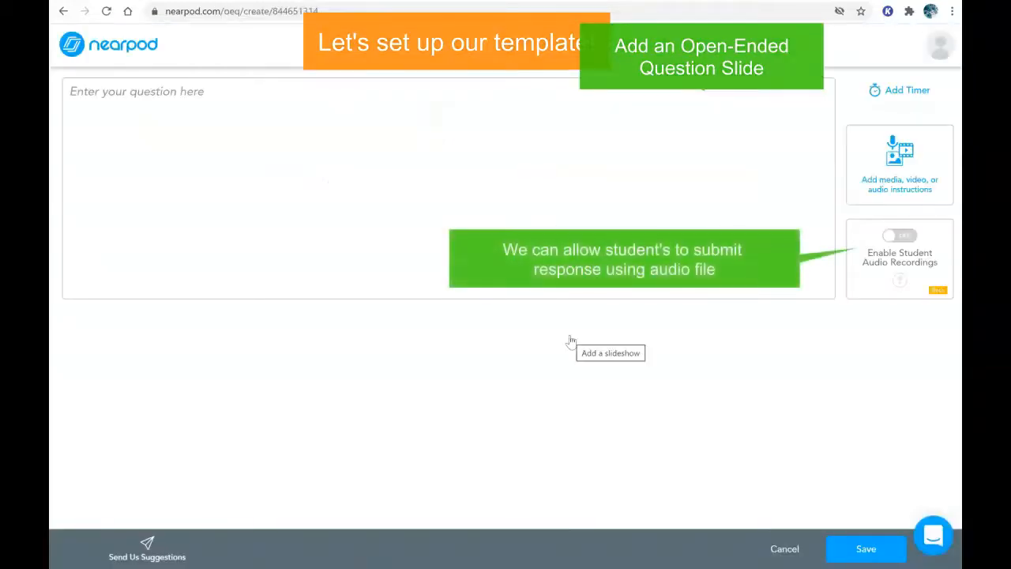
click(327, 127)
text(put instructions here)
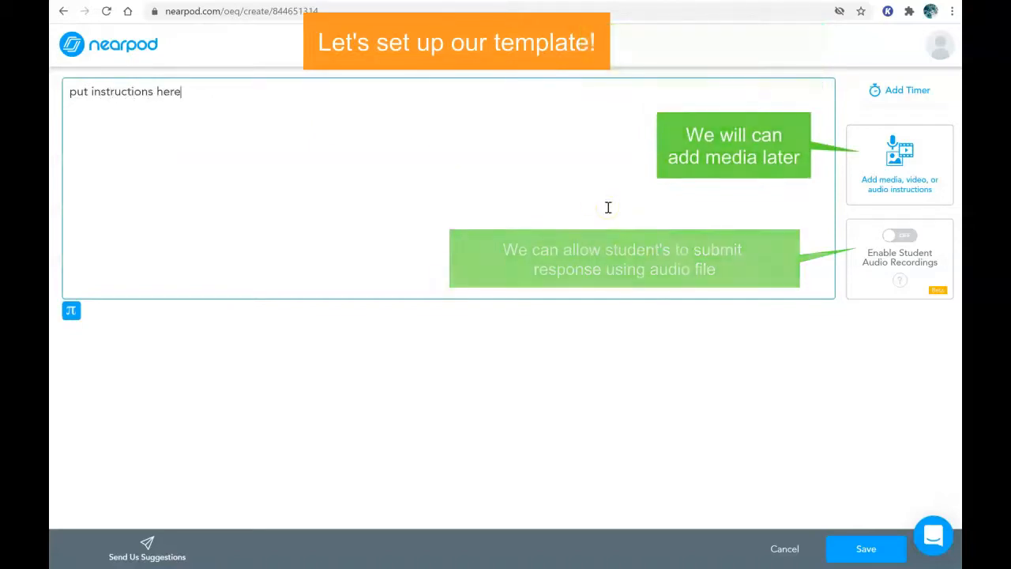
click(861, 547)
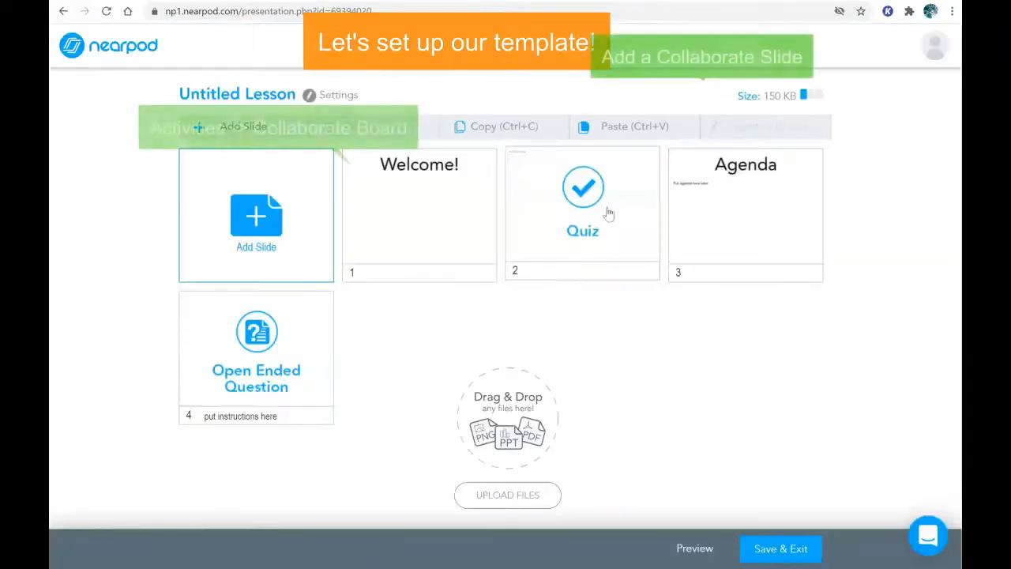
Step: Add a Collaborate Board with the topic "Enter topic here" and the description "enter description, instructions, assignment here", leaving out an image
click(255, 216)
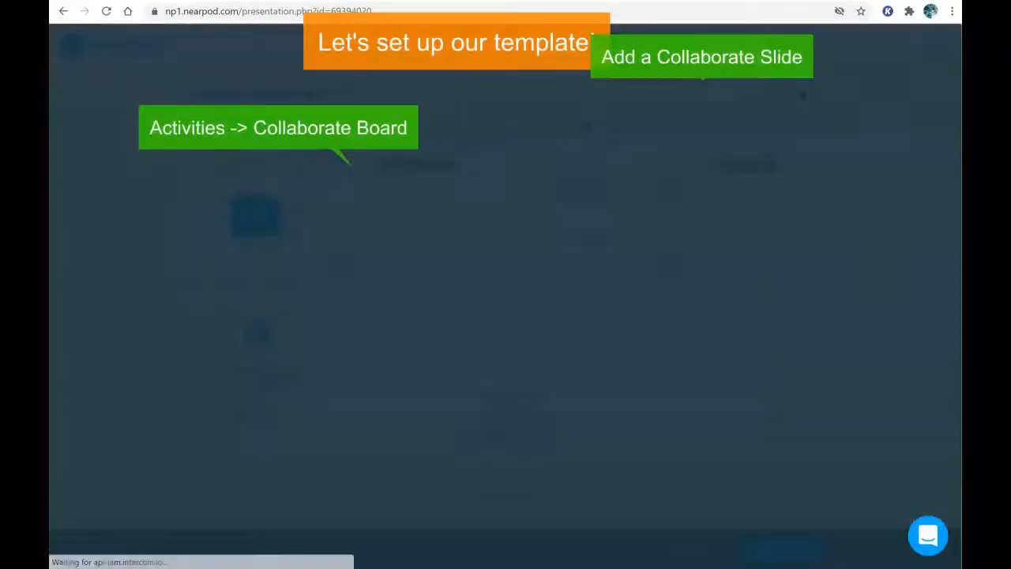
click(350, 179)
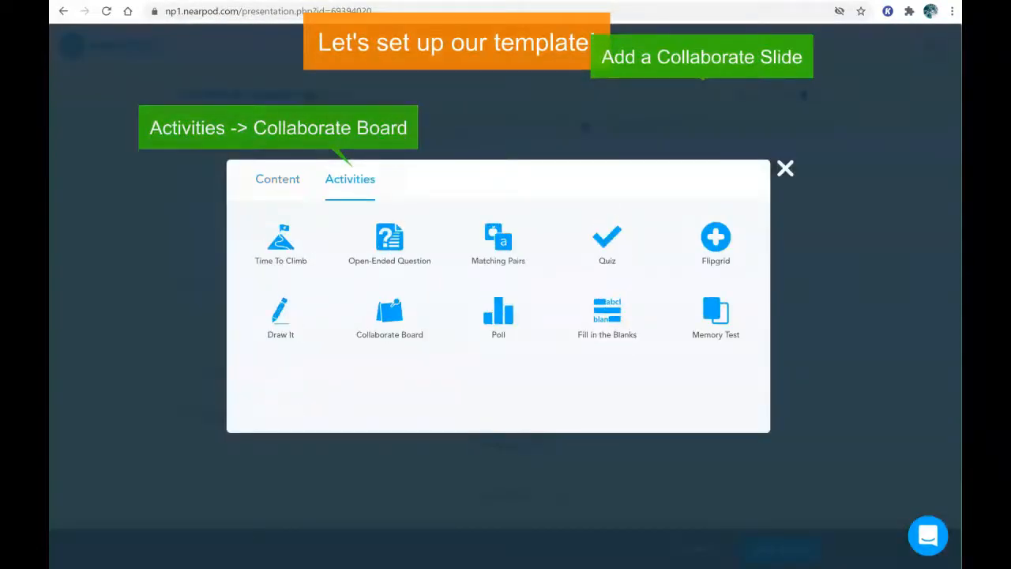
click(387, 288)
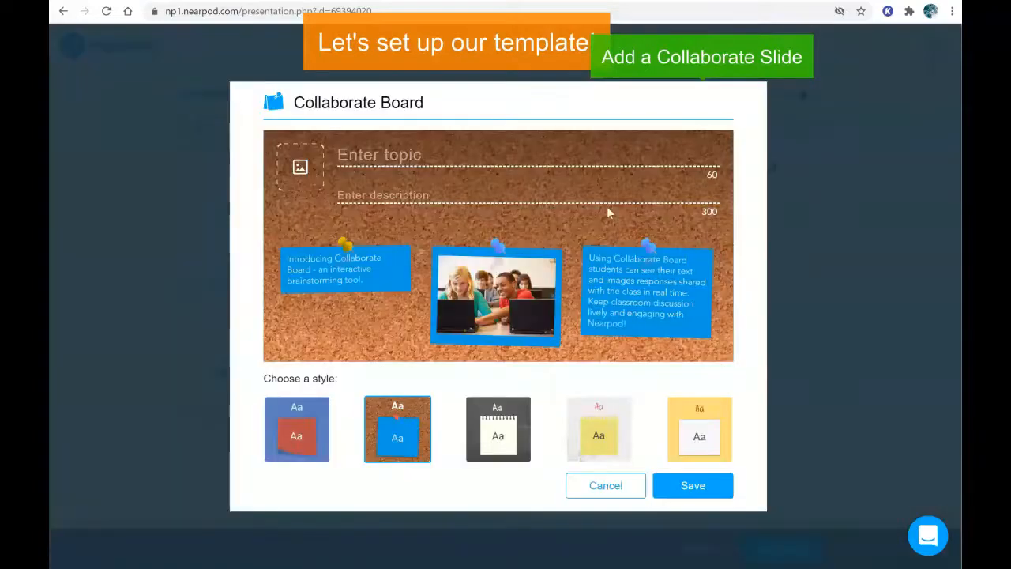
click(300, 167)
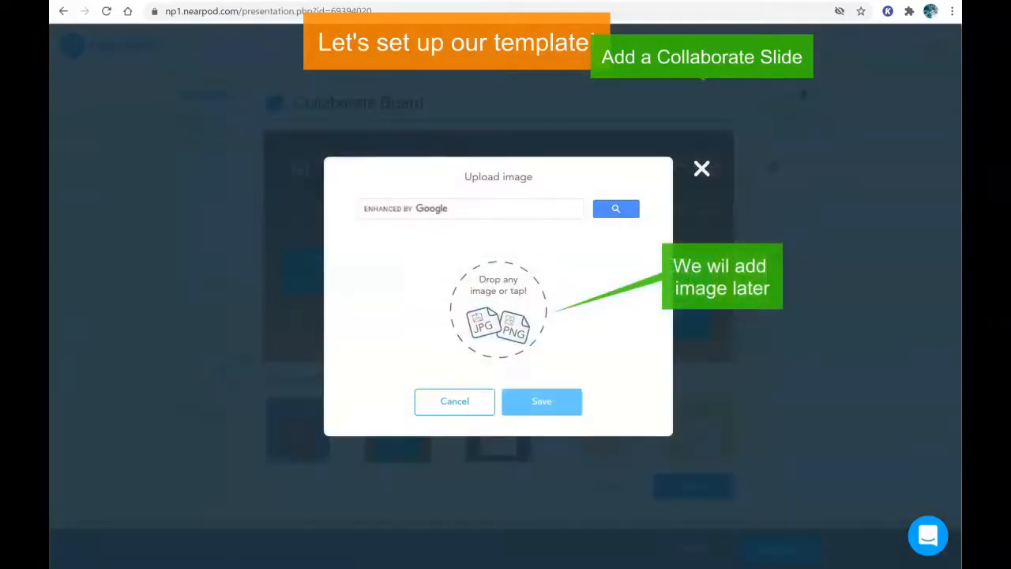
click(455, 401)
text(Enter)
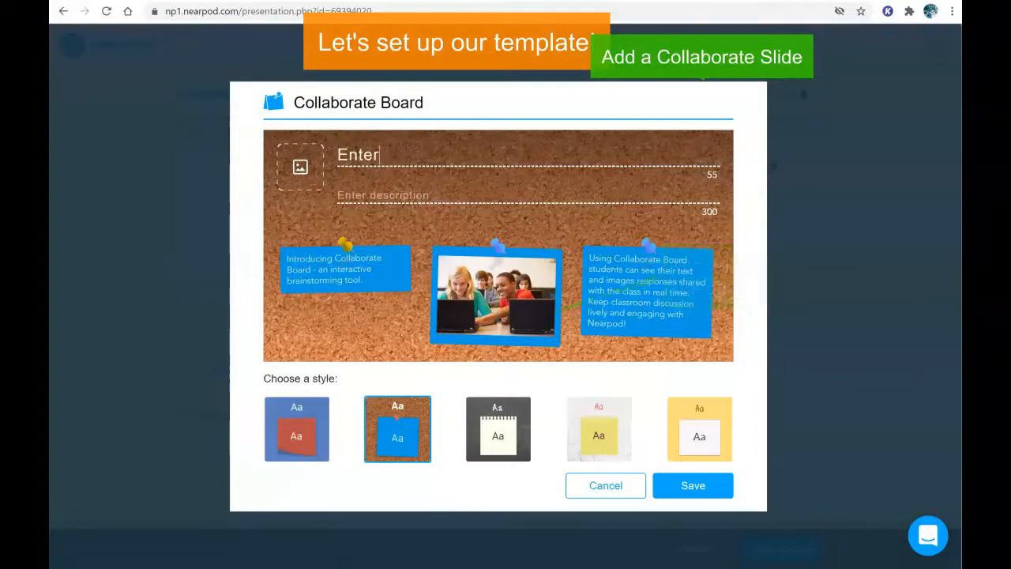
text(en)
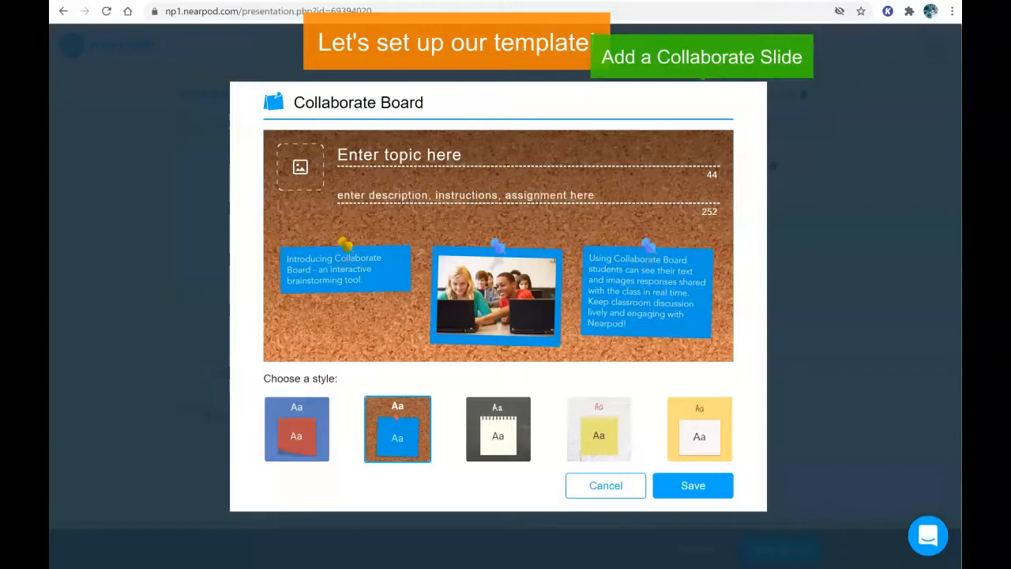
Step: Try the dark, white and yellow styles on the Collaborate Board and save the board
click(498, 429)
click(599, 428)
click(699, 429)
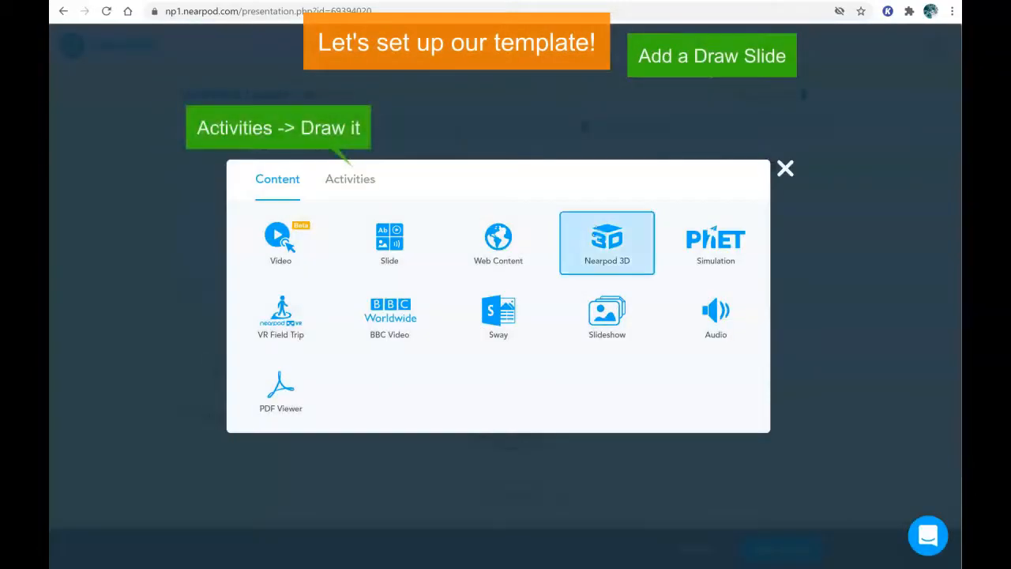
Step: Add a Draw It activity to the lesson with the instruction text "instructions"
click(350, 180)
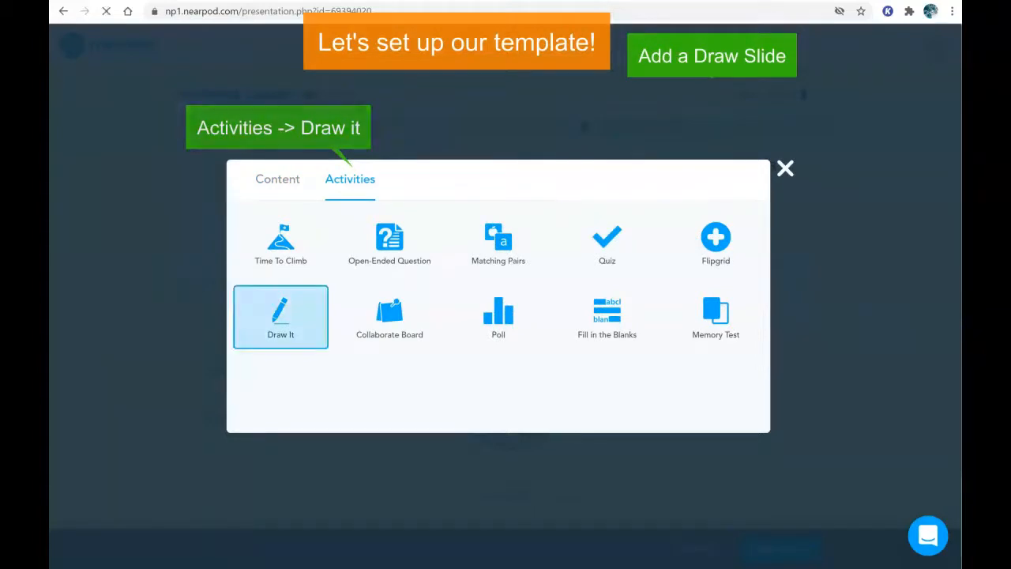
click(280, 316)
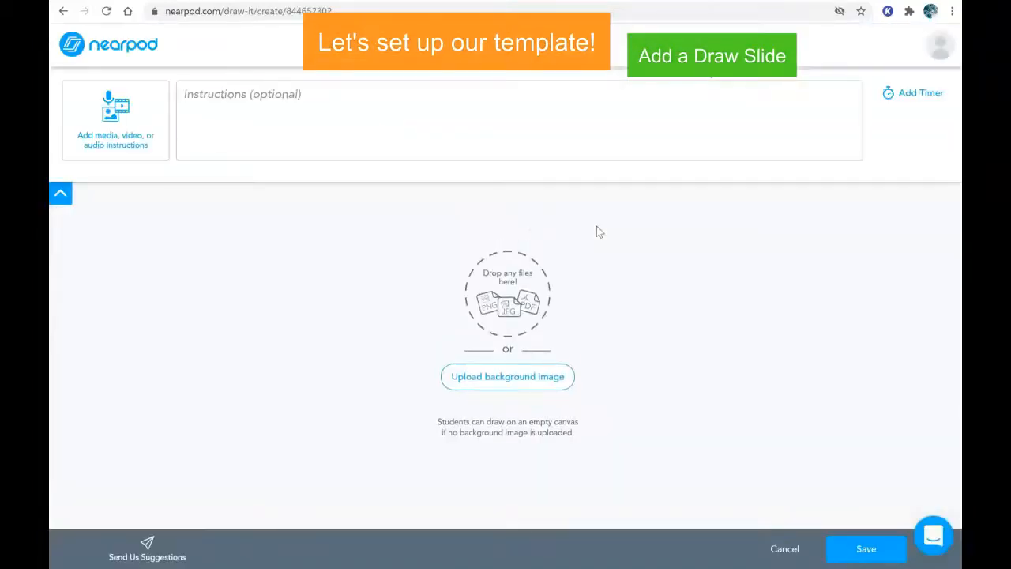
click(545, 124)
text(instructions)
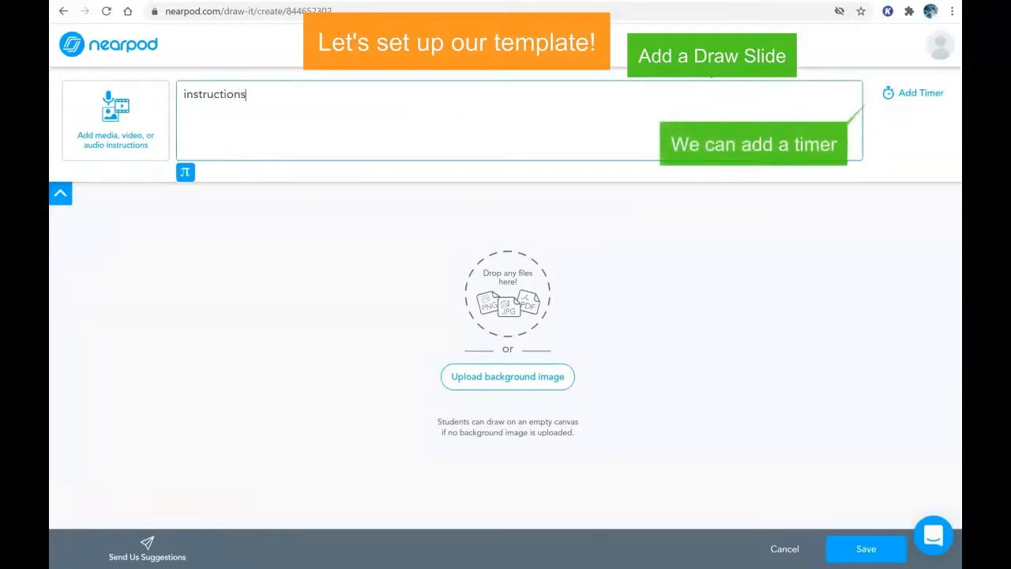
Step: Add a 7-minute activity timer to the Draw It slide
click(912, 93)
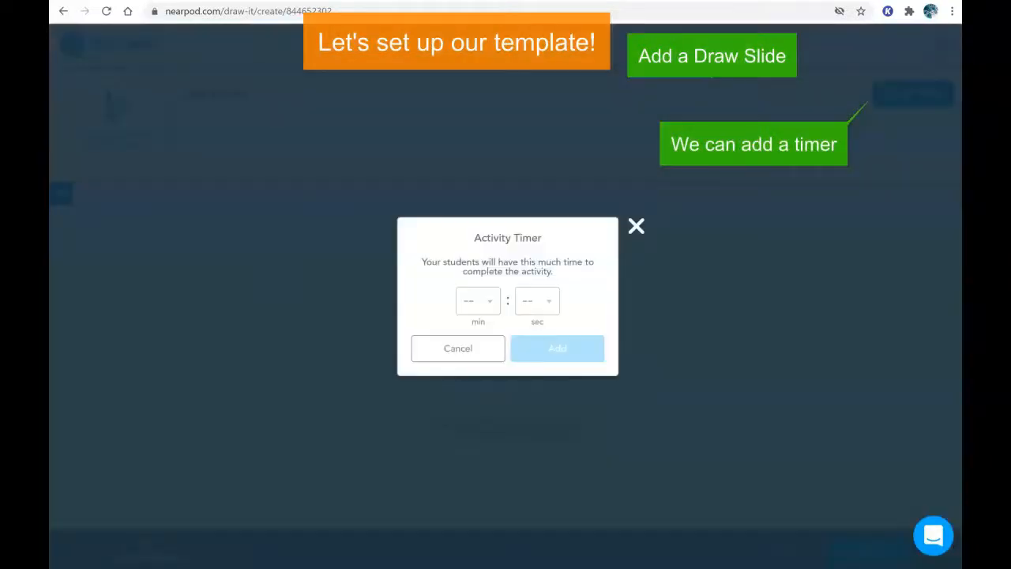
click(478, 301)
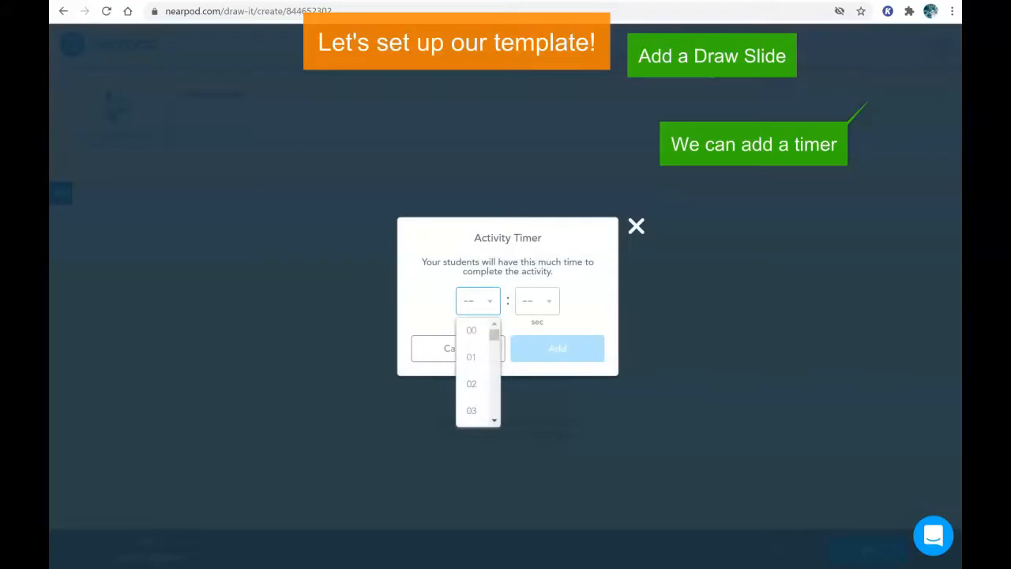
scroll(474, 371, down, 1)
scroll(473, 368, down, 1)
click(472, 367)
click(557, 349)
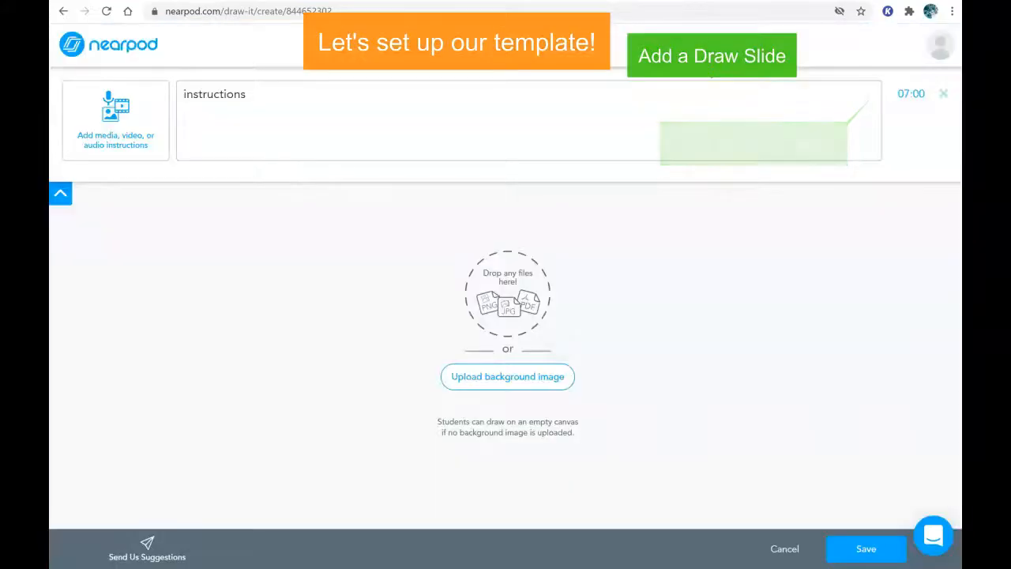
Step: Look at the image options for the Draw It instructions, close them without adding a file, and save the slide
click(116, 121)
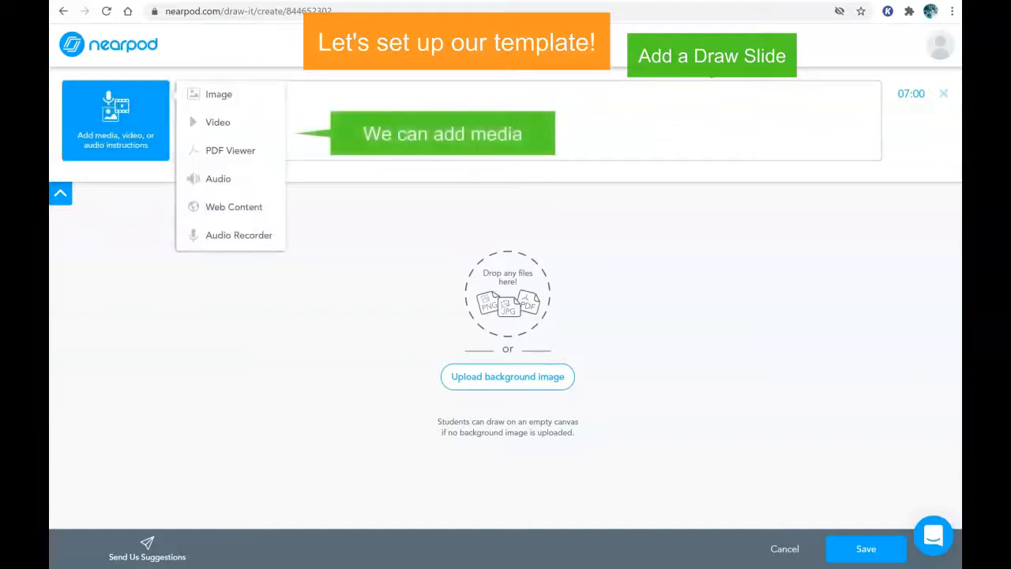
click(219, 94)
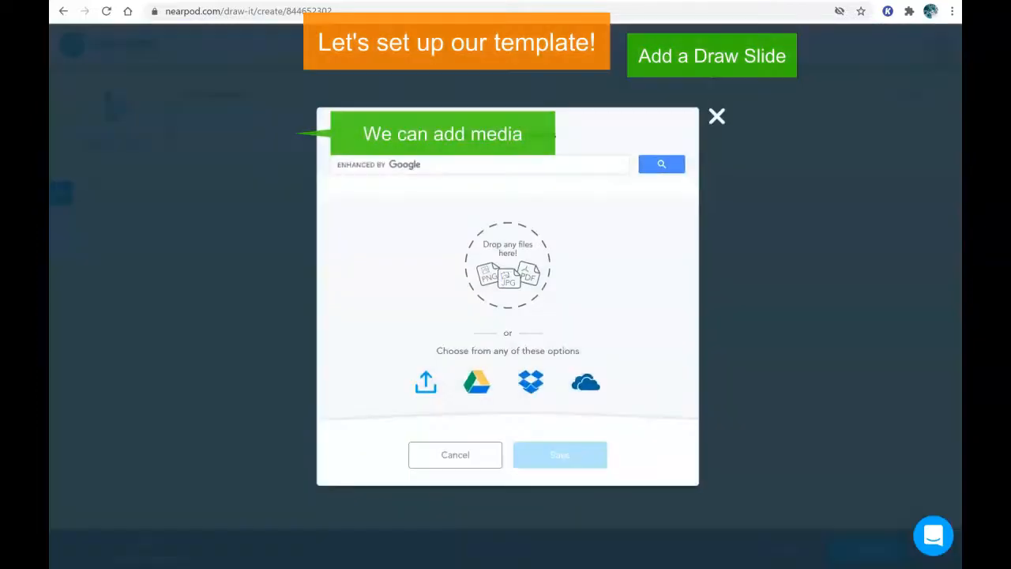
click(717, 116)
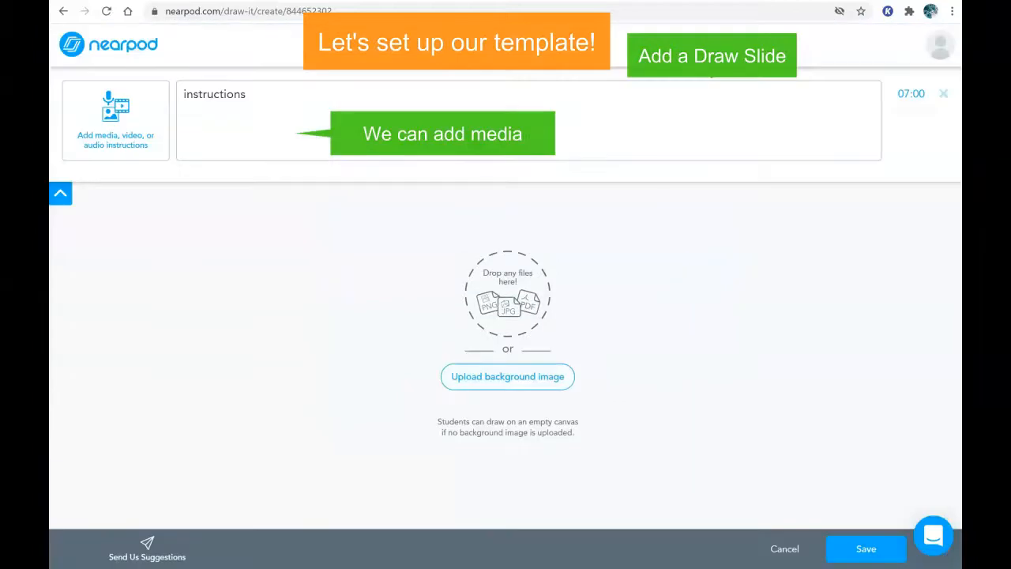
click(866, 549)
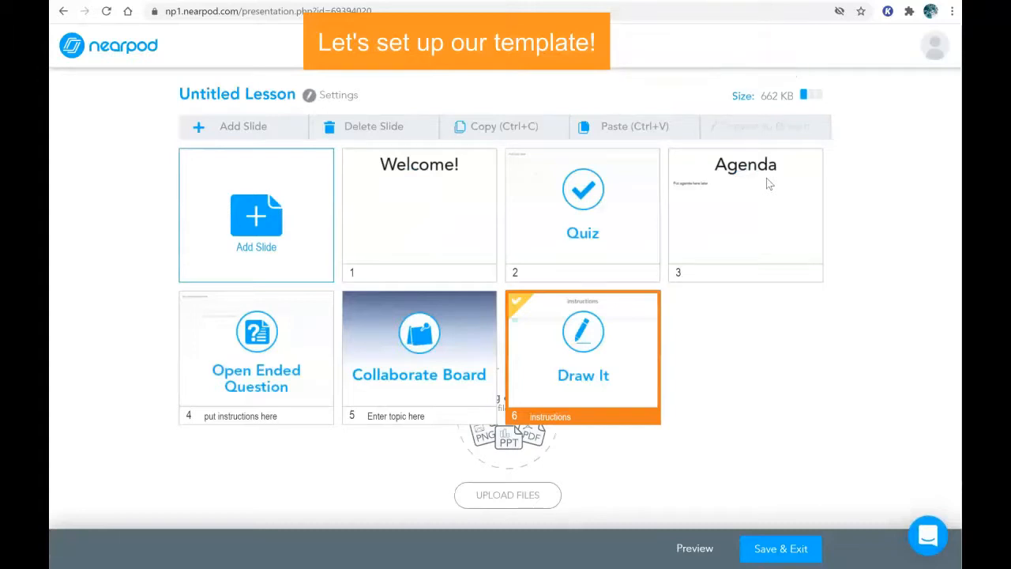
Step: Duplicate the Quiz on slide 2 and move the copy to the end of the lesson as slide 7
click(584, 212)
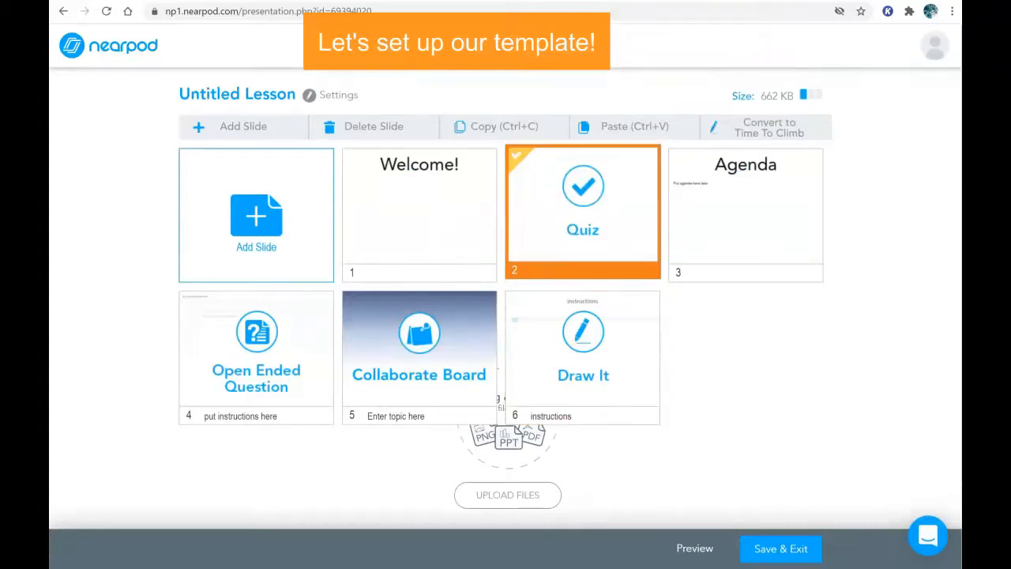
click(505, 127)
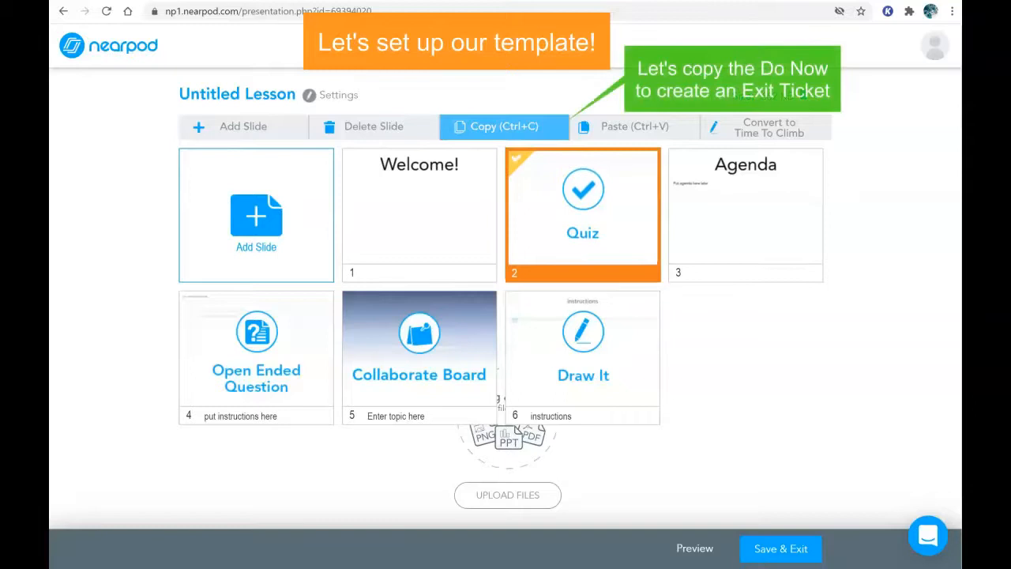
click(635, 127)
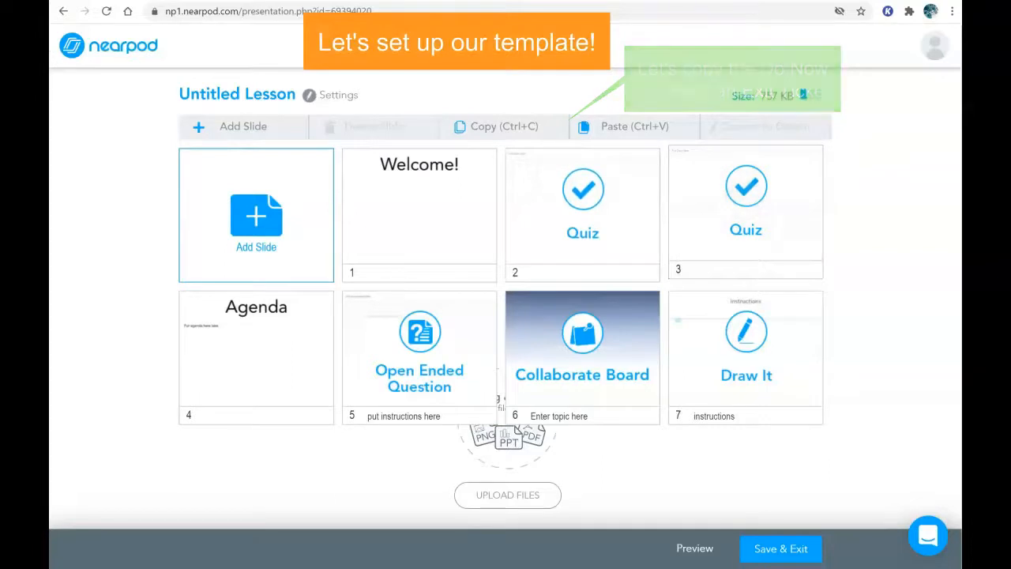
click(753, 212)
drag(752, 211, 760, 359)
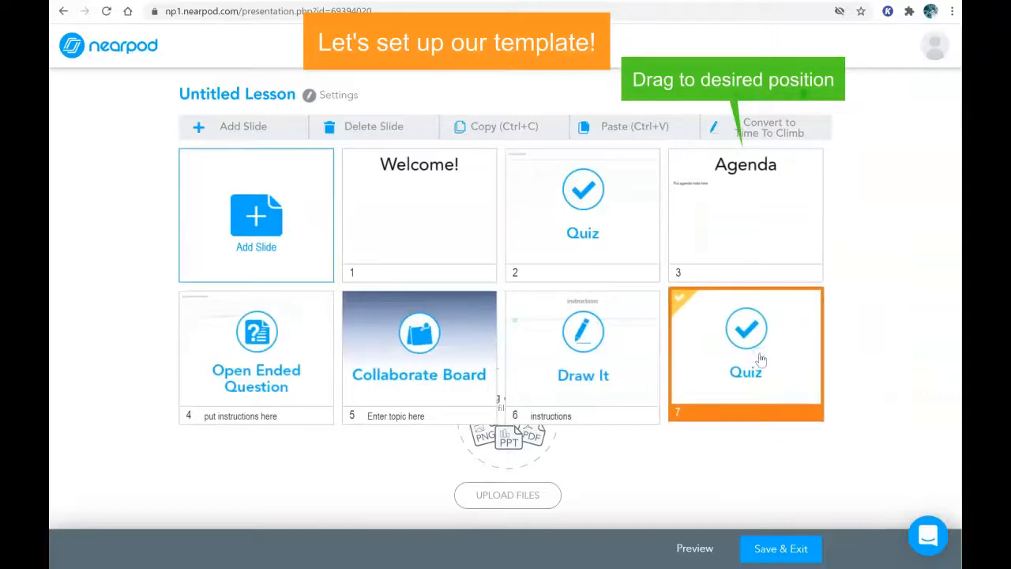
Step: Rename the copied quiz on slide 7 "Exit Ticket" and save it
double_click(760, 360)
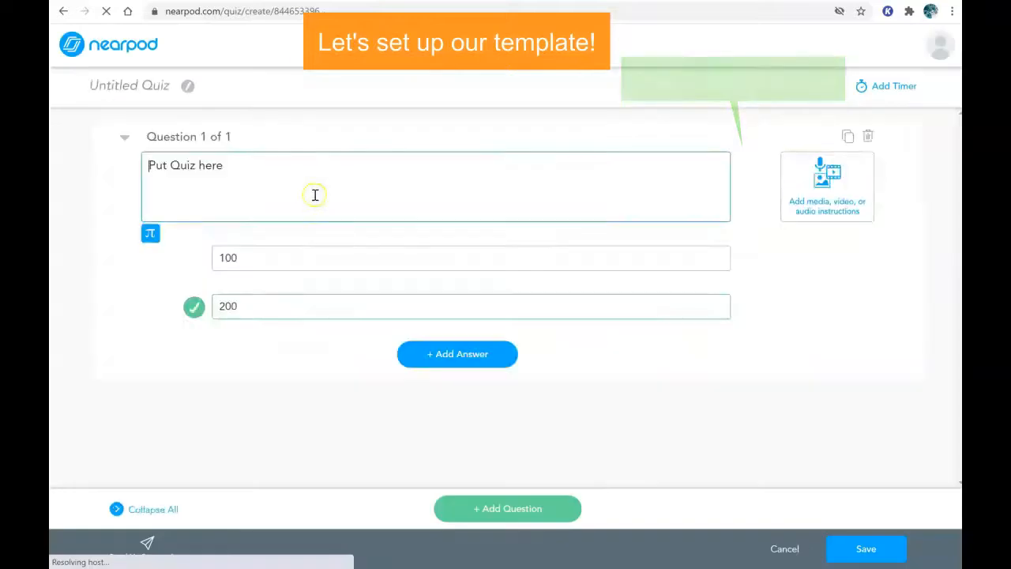
click(121, 87)
text(Exit Ticket)
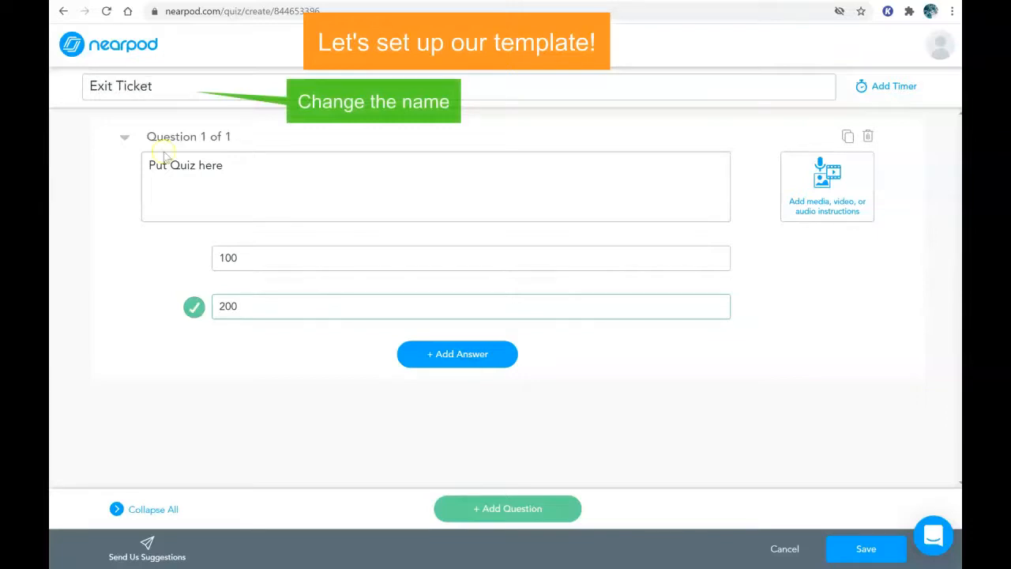
click(863, 549)
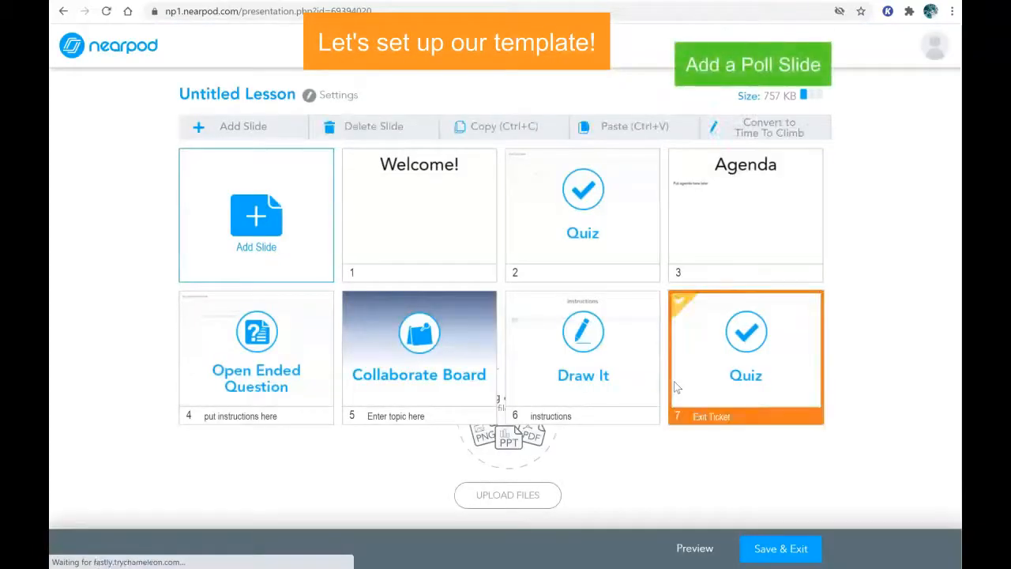
Step: Add a Poll activity with the question "How do you feel about today's lesson?"
click(253, 127)
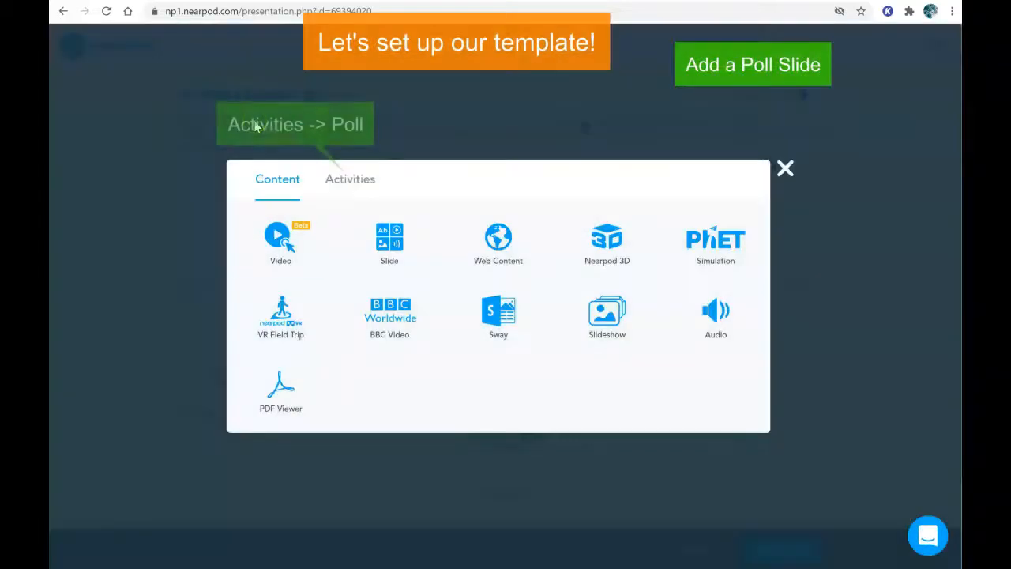
click(353, 180)
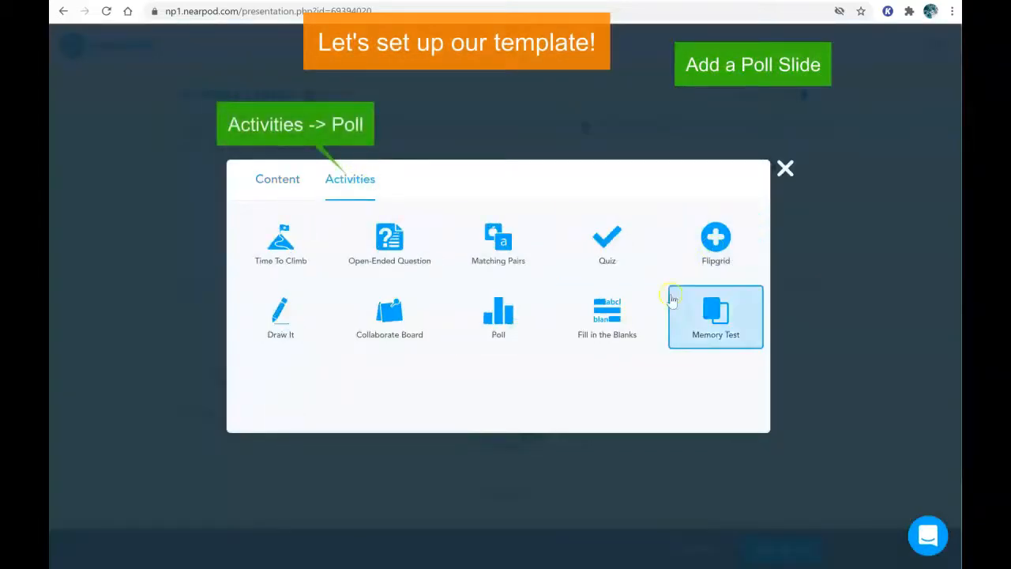
click(498, 316)
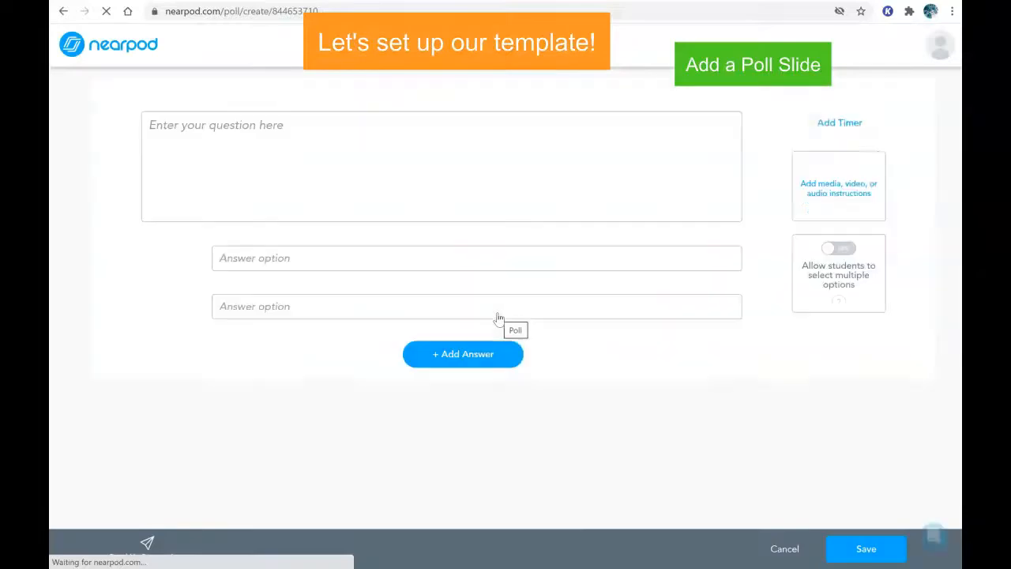
click(294, 134)
text(How)
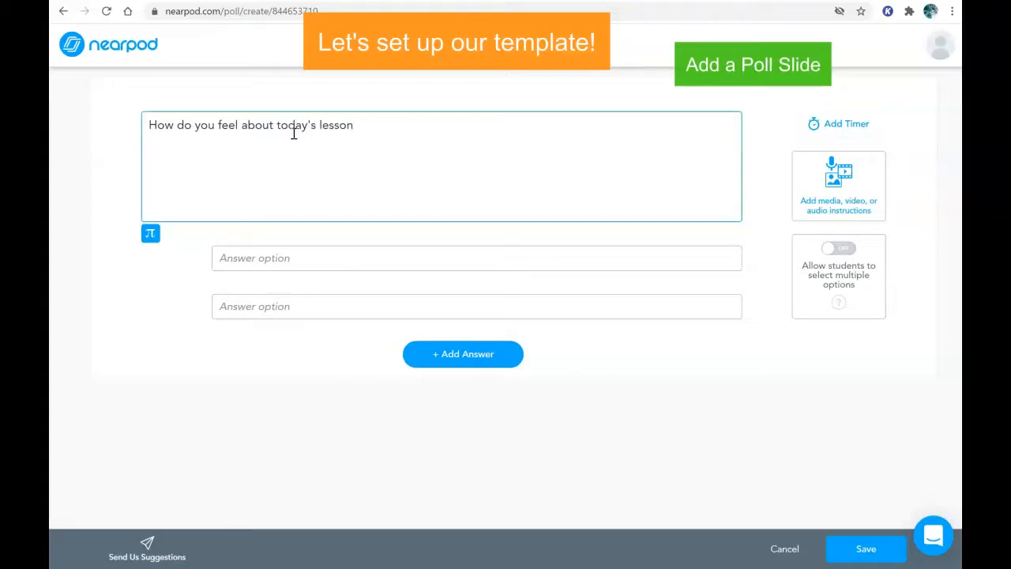
Step: Enter the poll answer options "Great" and "Ok" and save the poll
key(Tab)
text(grest)
key(Tab)
key(shift+Tab)
key(BackSpace)
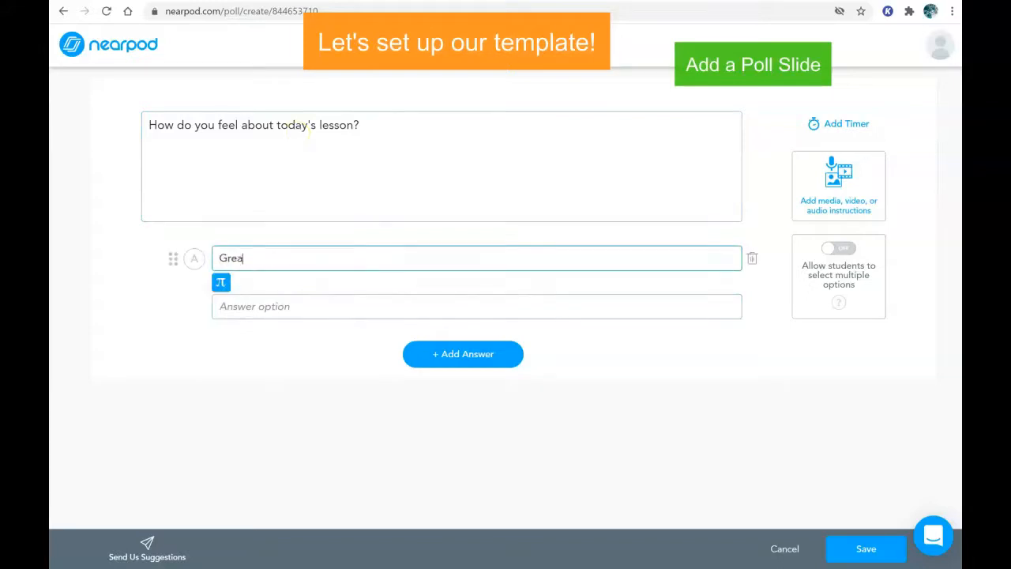
key(Tab)
text(Ok)
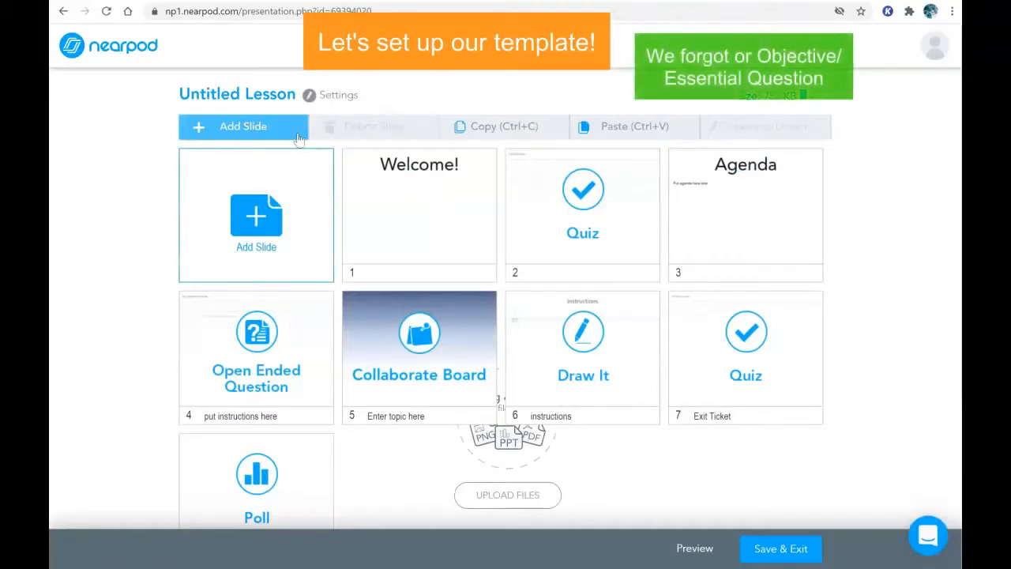
Step: Add a slide titled "Essential Question", save it, and move it directly after the Agenda as slide 4
click(298, 136)
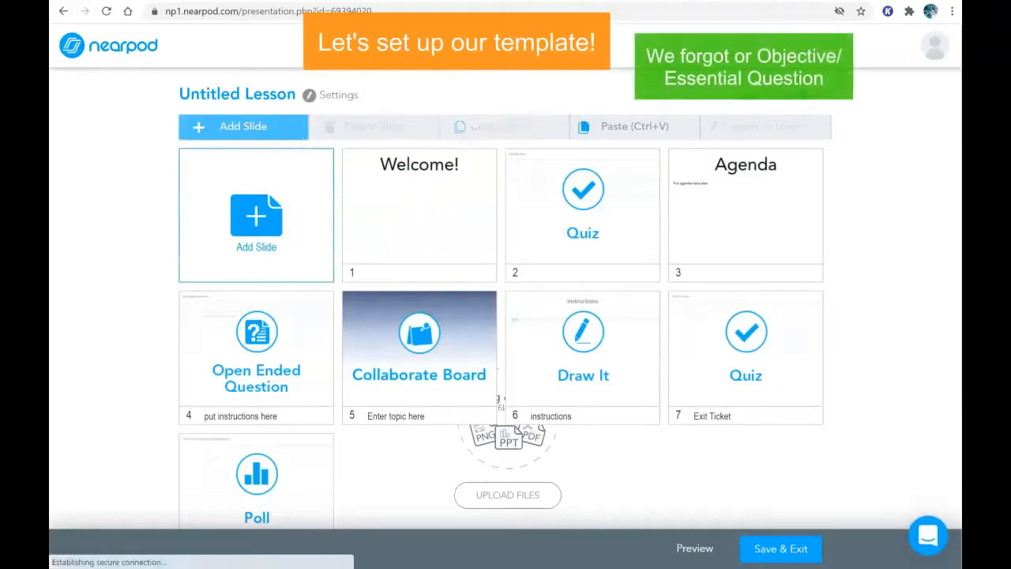
click(389, 243)
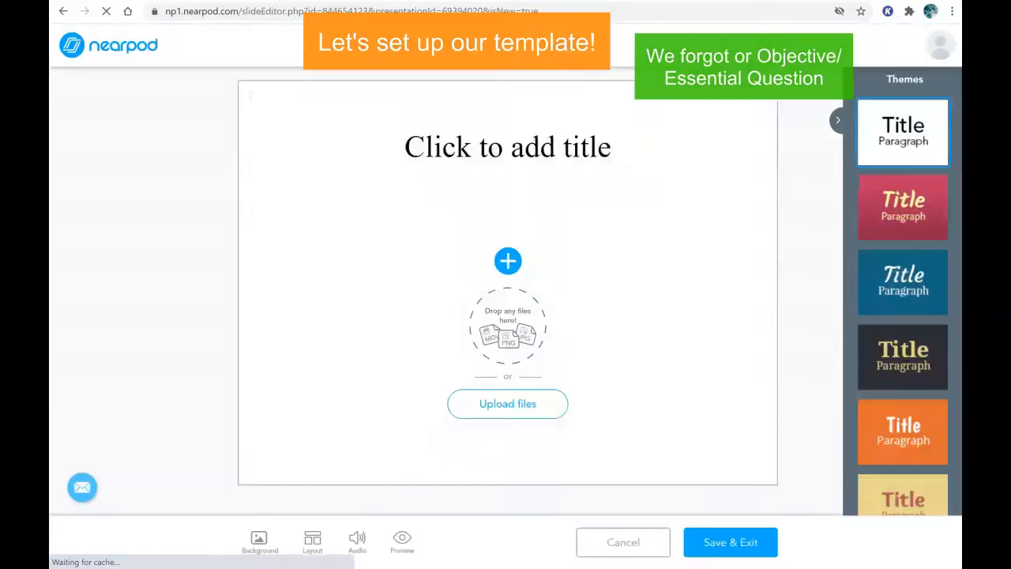
click(299, 133)
text(Essential Question)
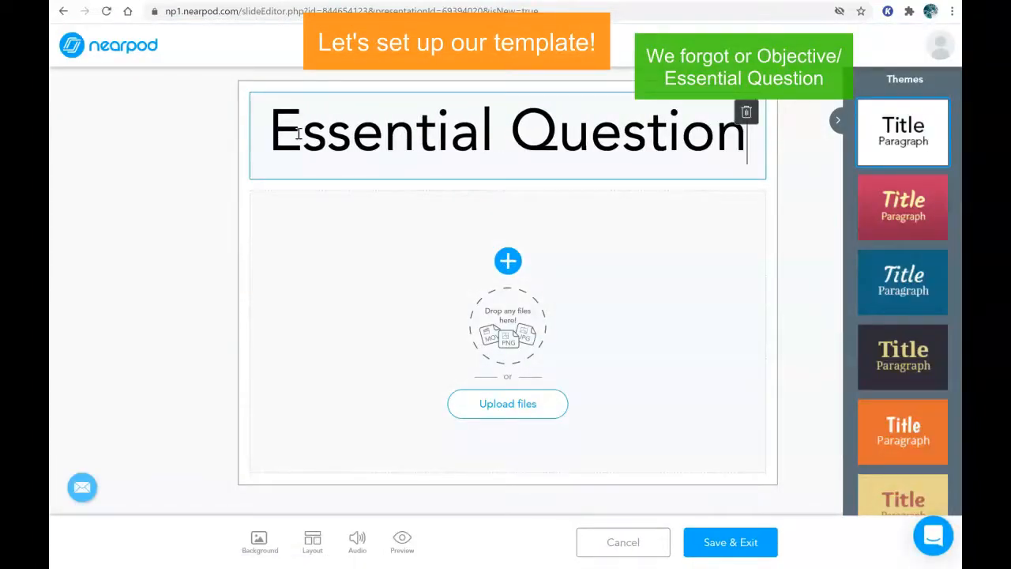
click(730, 542)
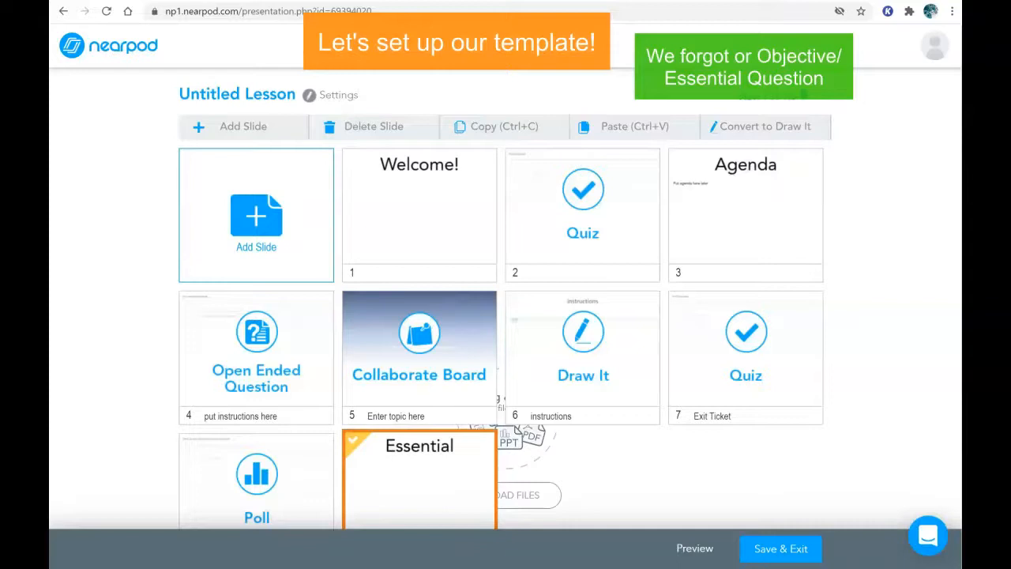
drag(438, 525, 244, 354)
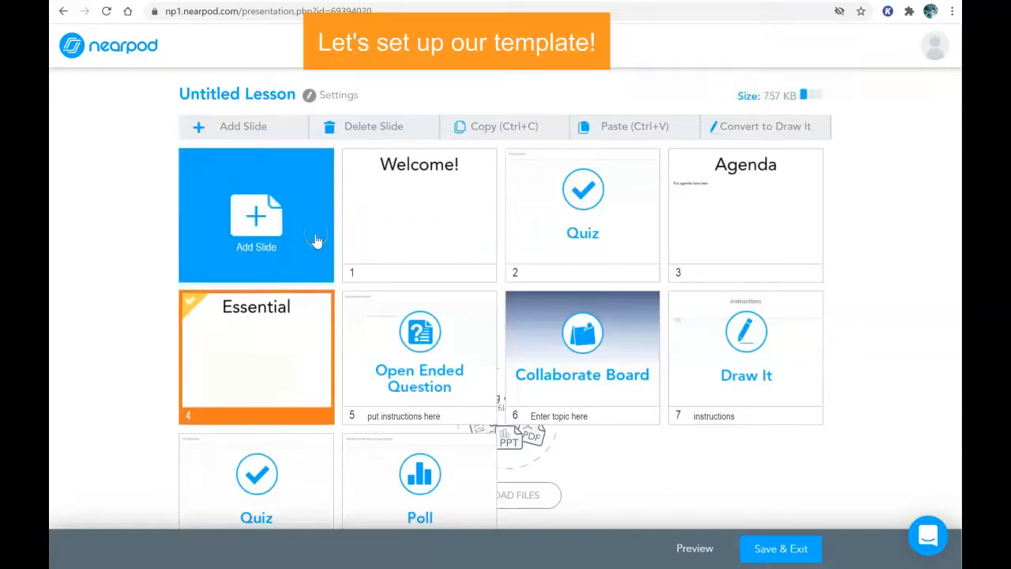
Step: Duplicate the Essential Question slide and move the copy between the Exit Ticket quiz and the Poll
click(496, 127)
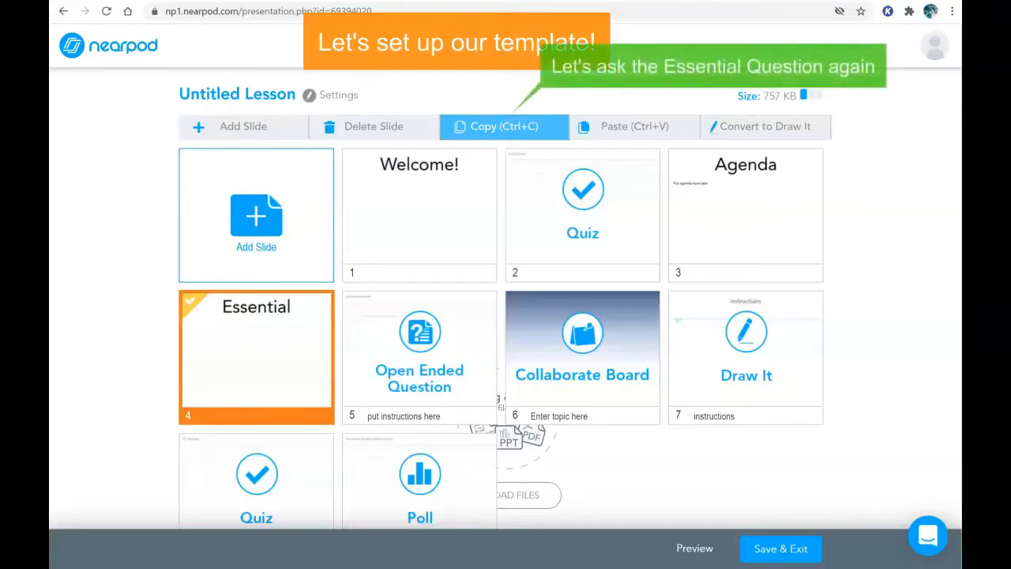
click(624, 126)
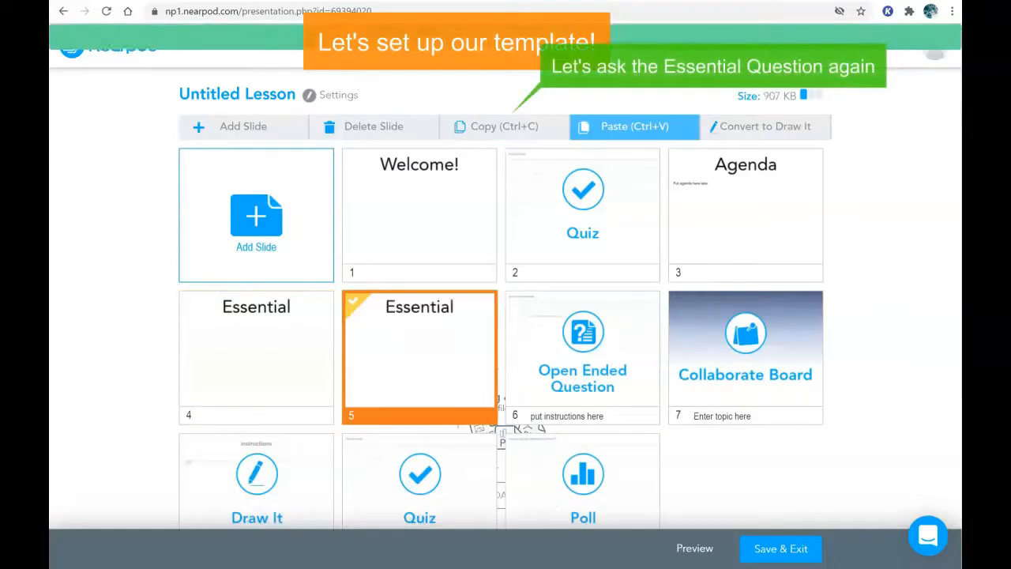
drag(438, 361, 441, 503)
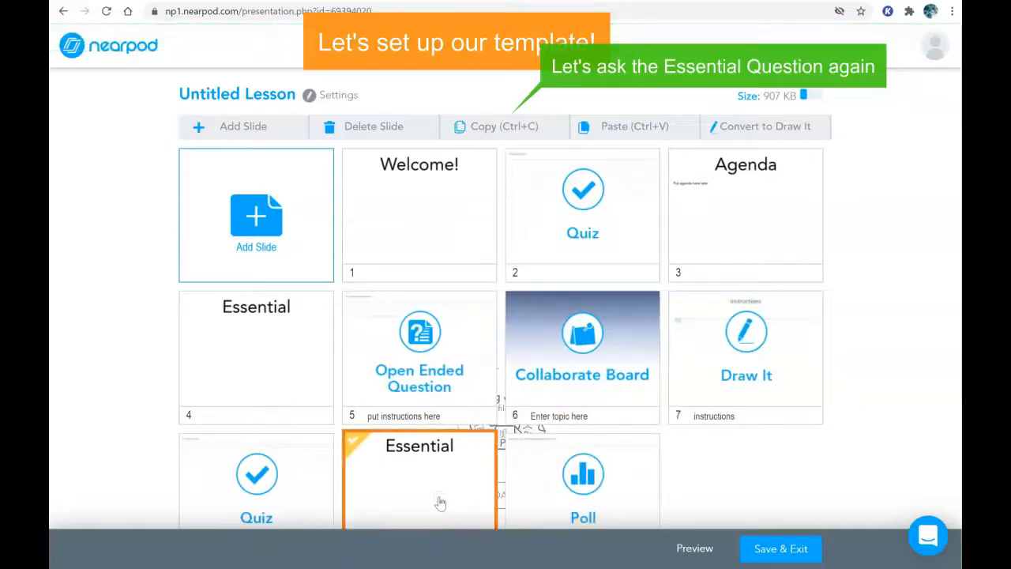
Step: Save the lesson as "Rigor Lesson Template" with a grade and a subject selected, and exit to the library
click(780, 548)
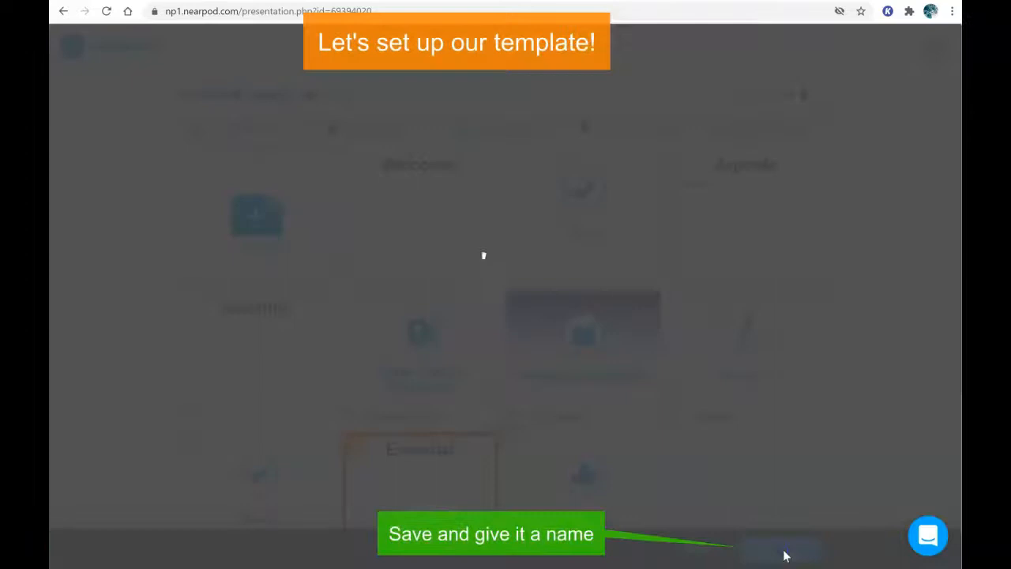
text(Rigor Lesson Template)
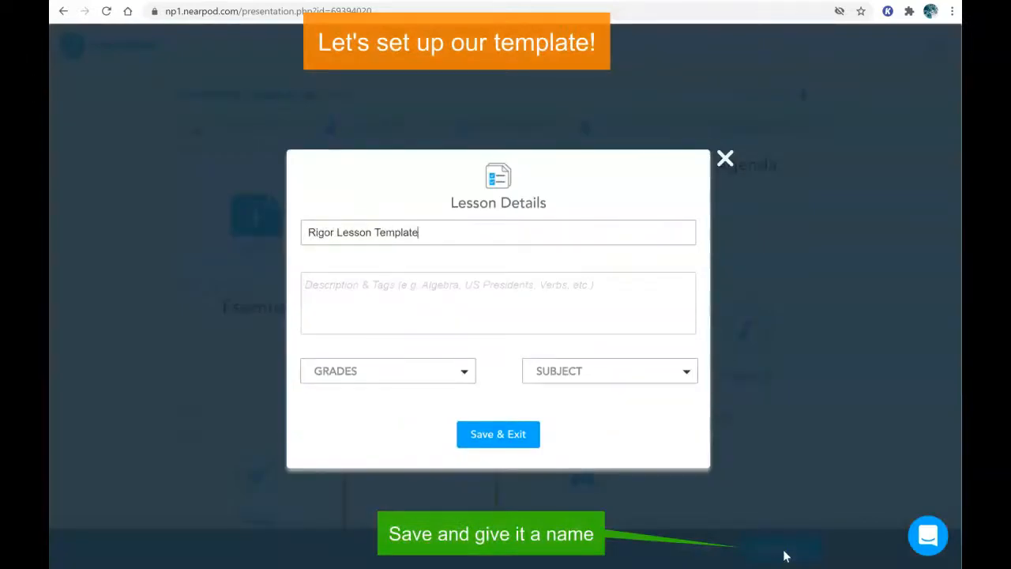
click(464, 370)
click(323, 326)
click(564, 370)
click(564, 287)
click(498, 461)
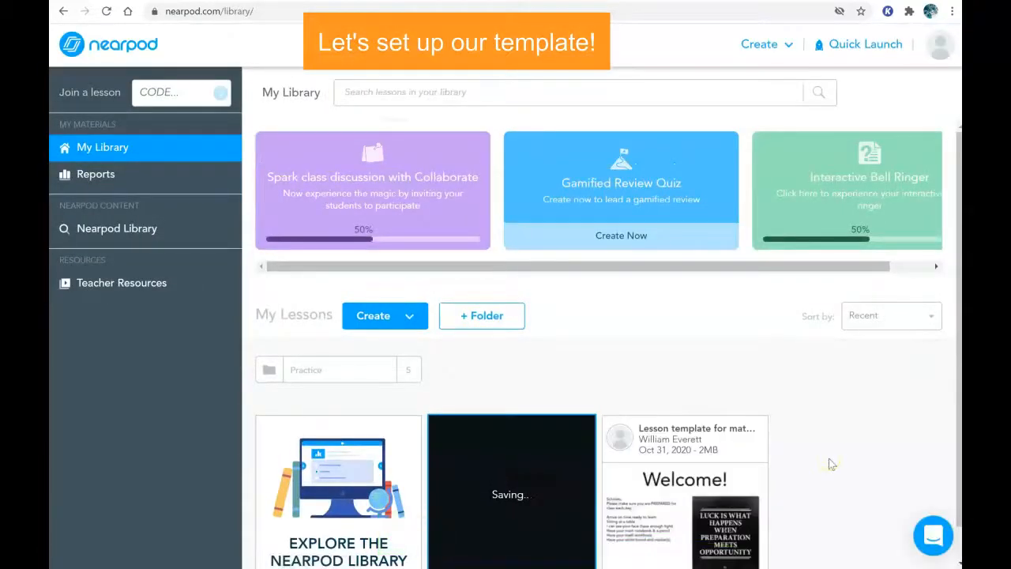
Step: Examine the delivery choices and further options offered for the Rigor Lesson Template in My Library
mouse_move(525, 501)
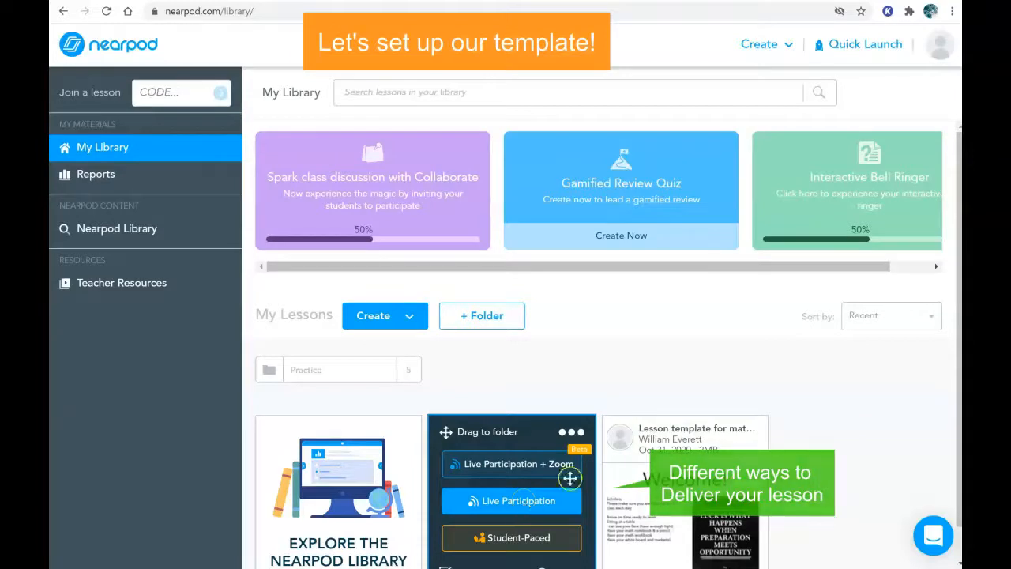
scroll(954, 418, down, 1)
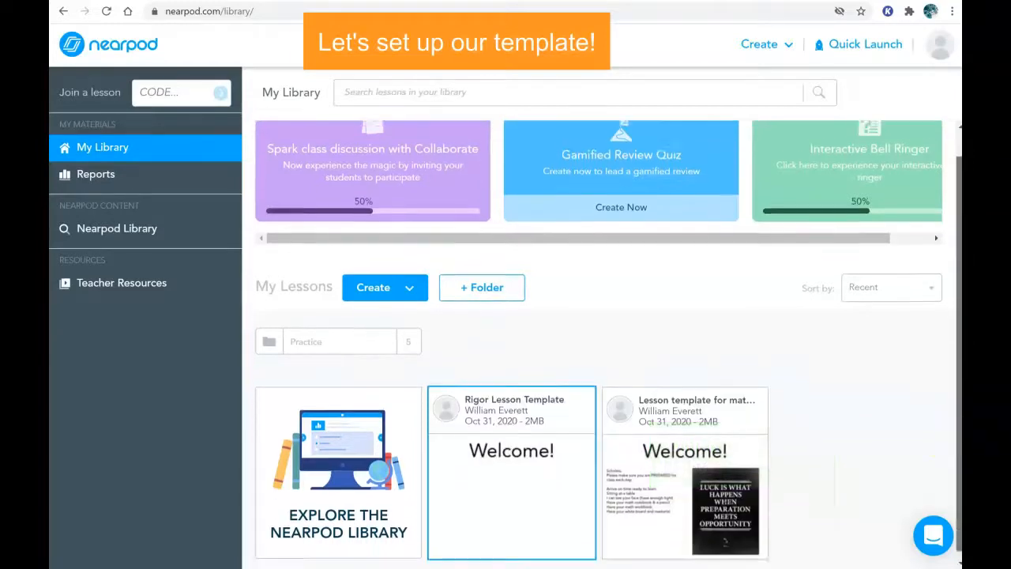
mouse_move(535, 546)
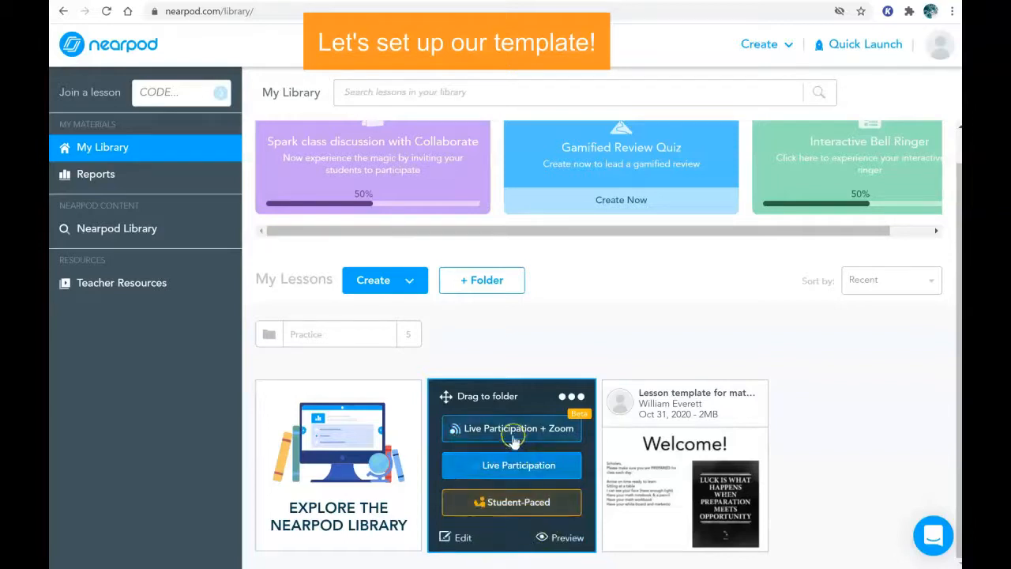
click(573, 397)
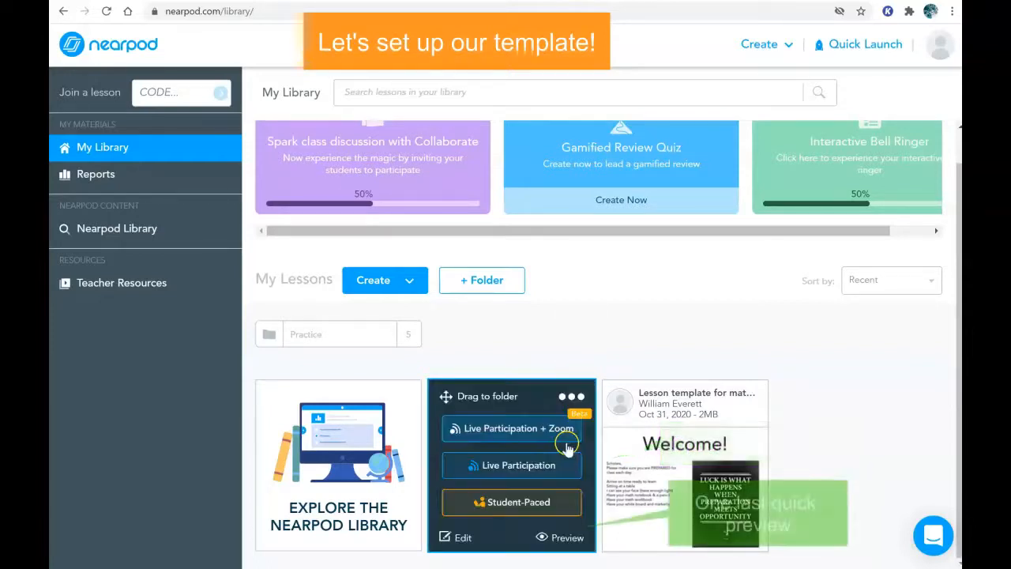
Step: Preview the Rigor Lesson Template and page through its slides up to the closing Poll
click(565, 538)
key(Right)
key(Right)
key(Right)
key(Right)
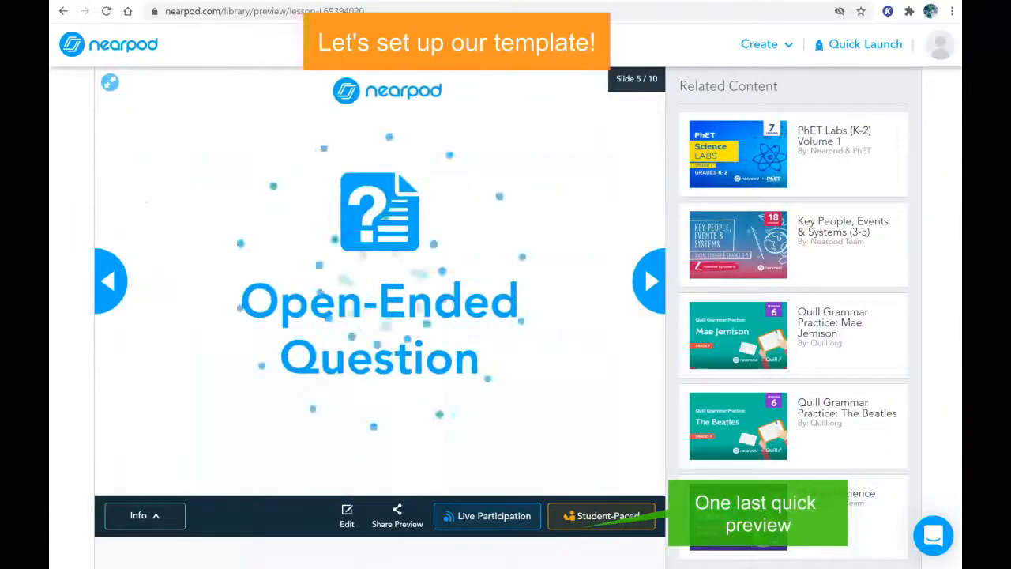
click(644, 266)
click(644, 266)
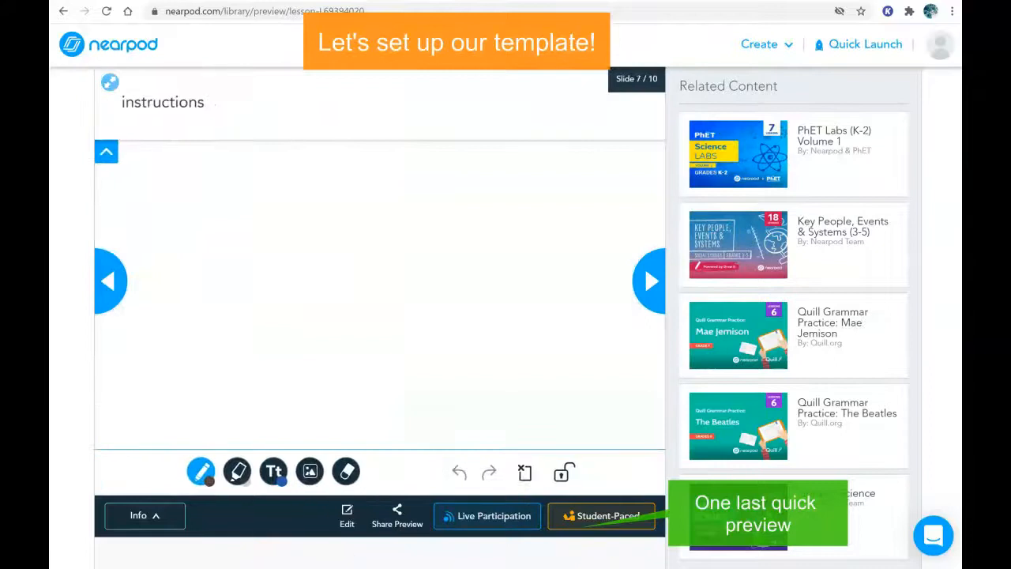
click(644, 266)
click(645, 266)
click(645, 266)
click(112, 281)
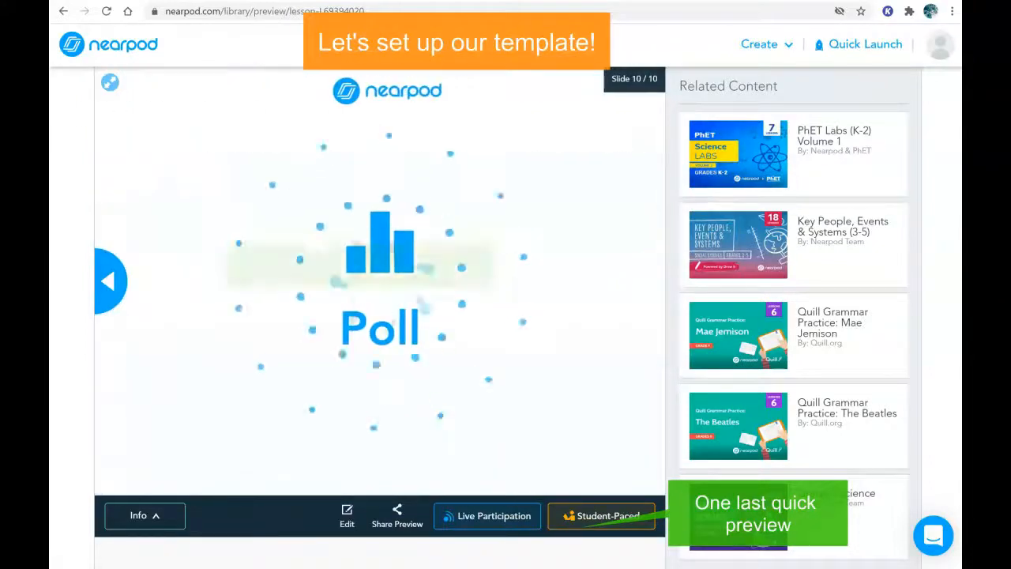